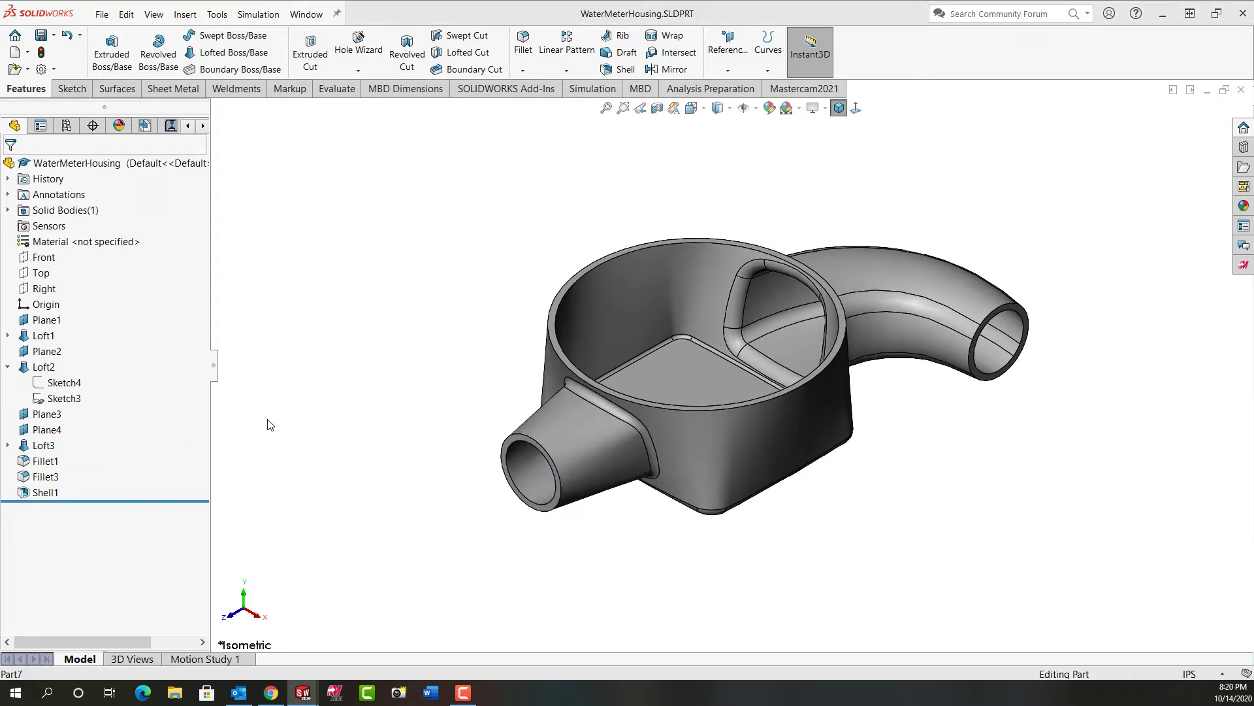
Select the inlet pipe's circular end face in the graphics area.
left_click(511, 446)
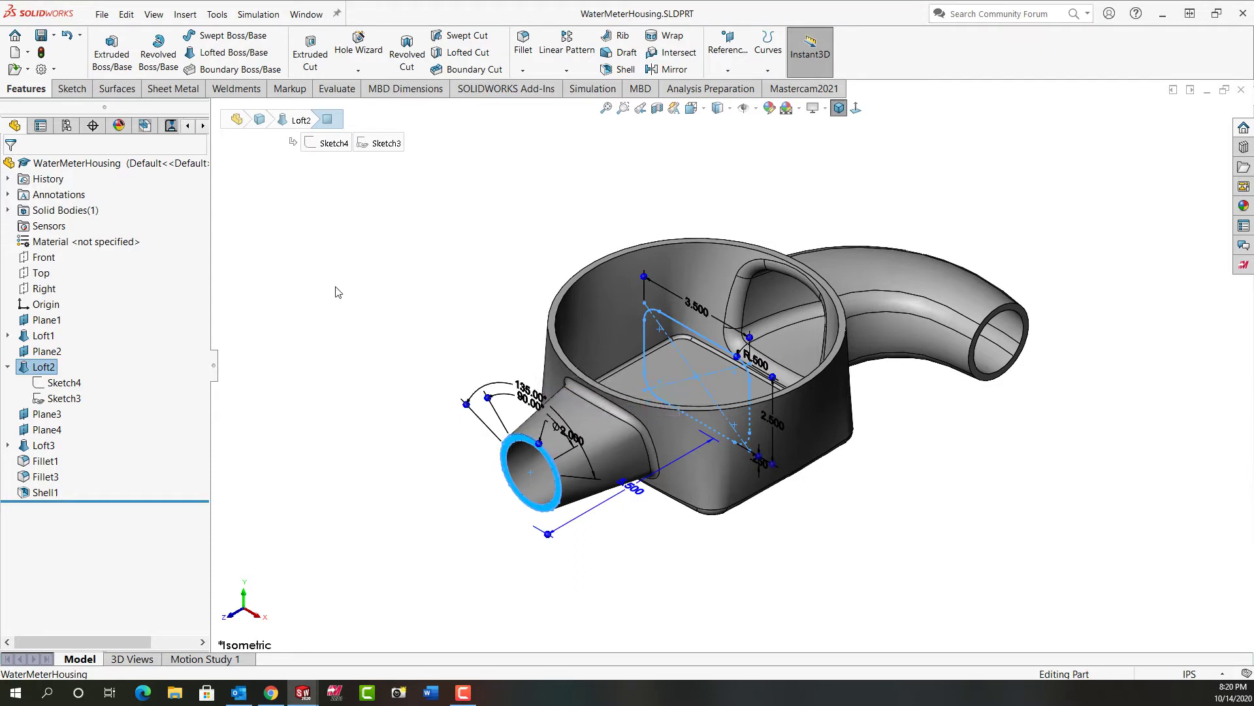
Create Sketch7 on the inlet face and convert the pipe's inner circular edge into it.
left_click(112, 57)
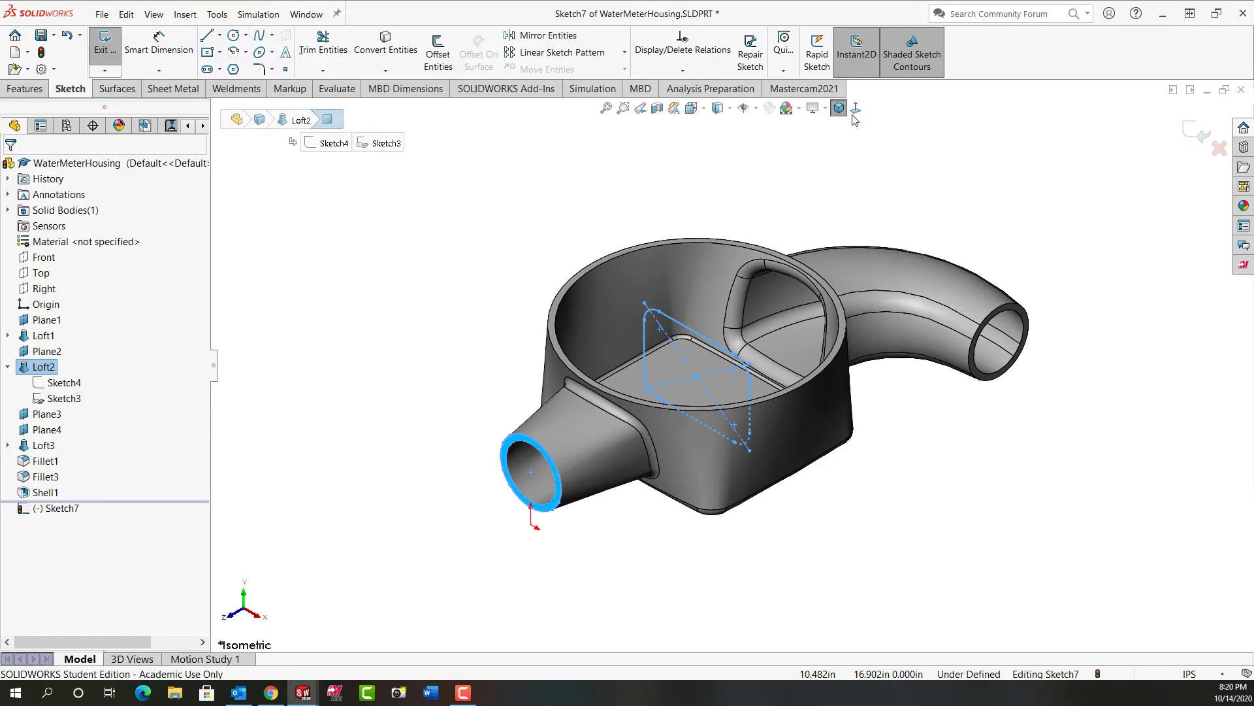
left_click(367, 354)
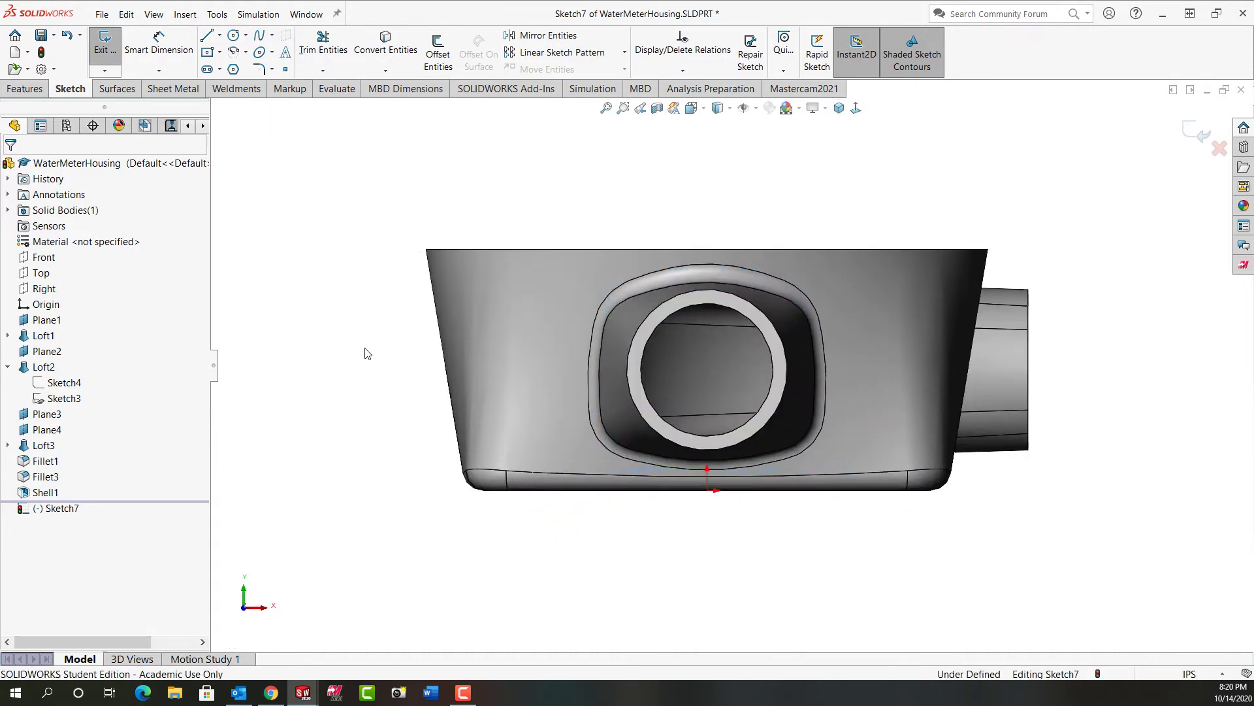
left_click(386, 47)
left_click(714, 303)
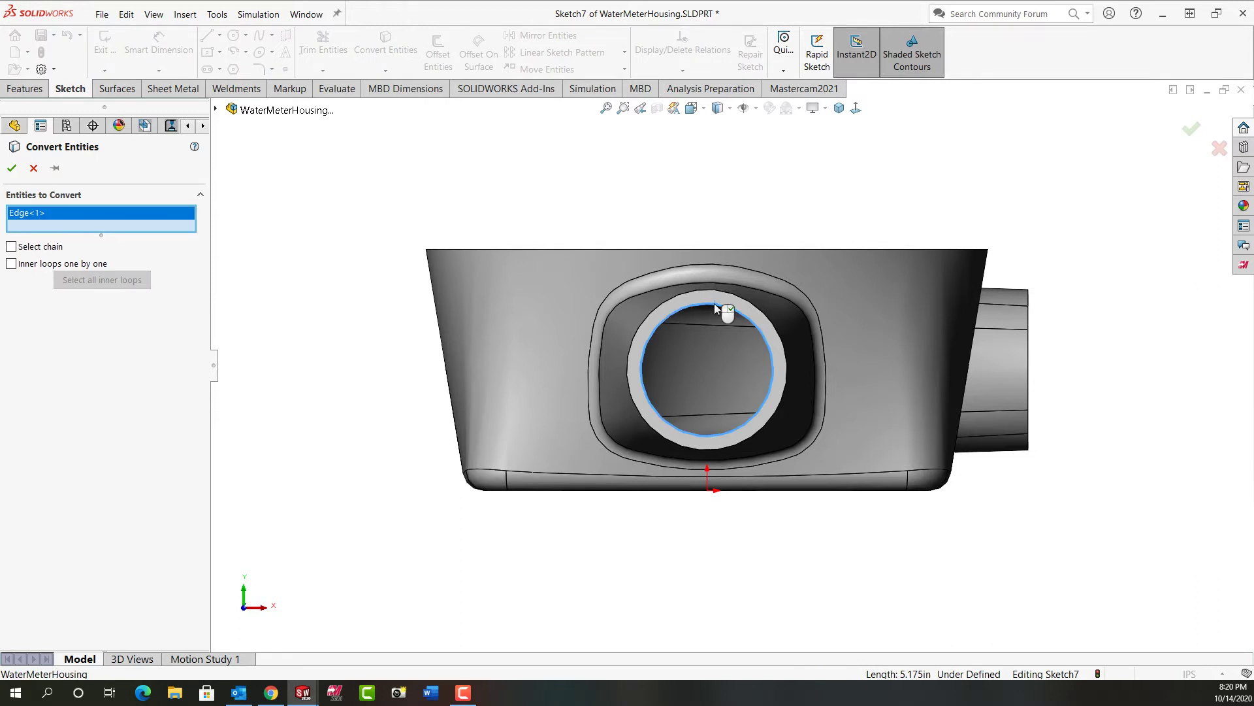
key("Return")
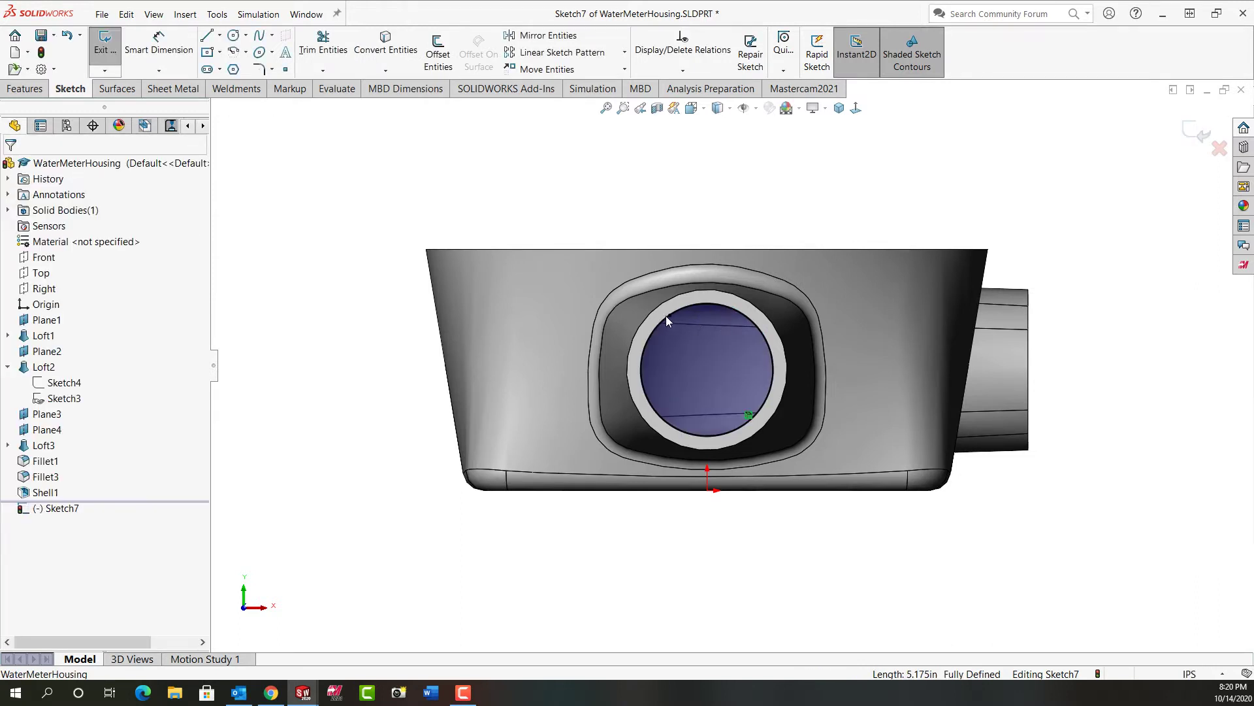
left_click(666, 317)
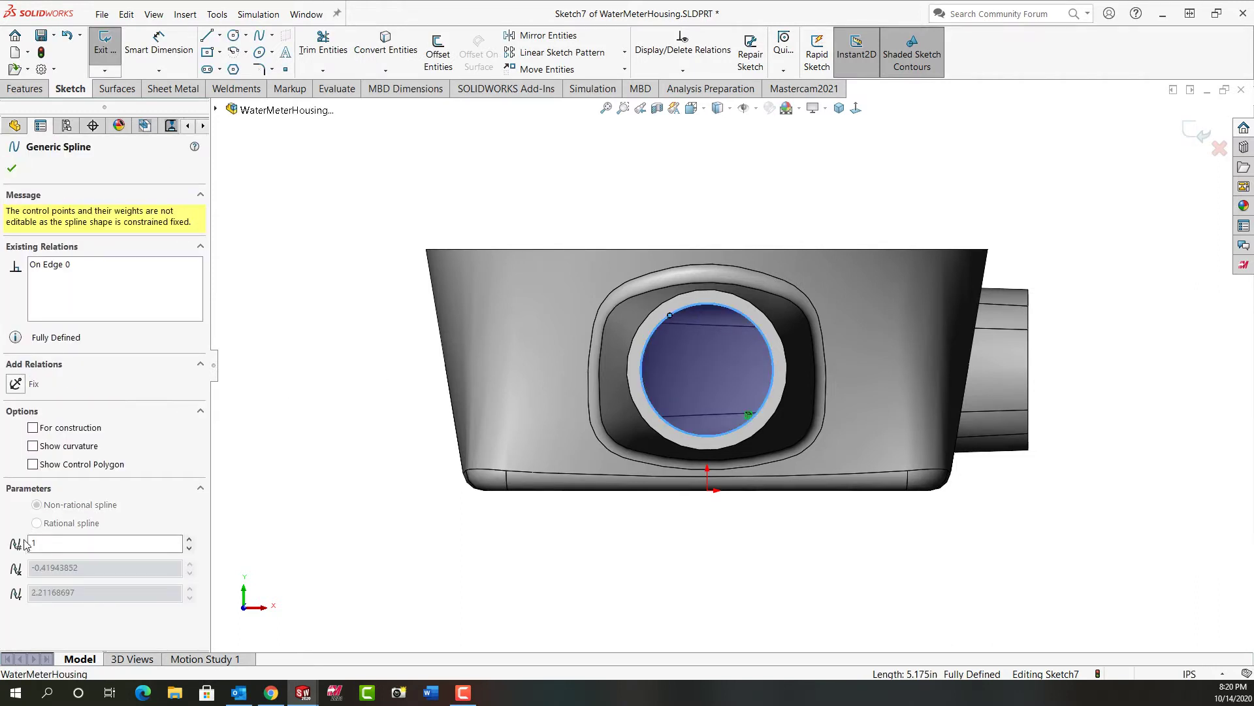
left_click(13, 169)
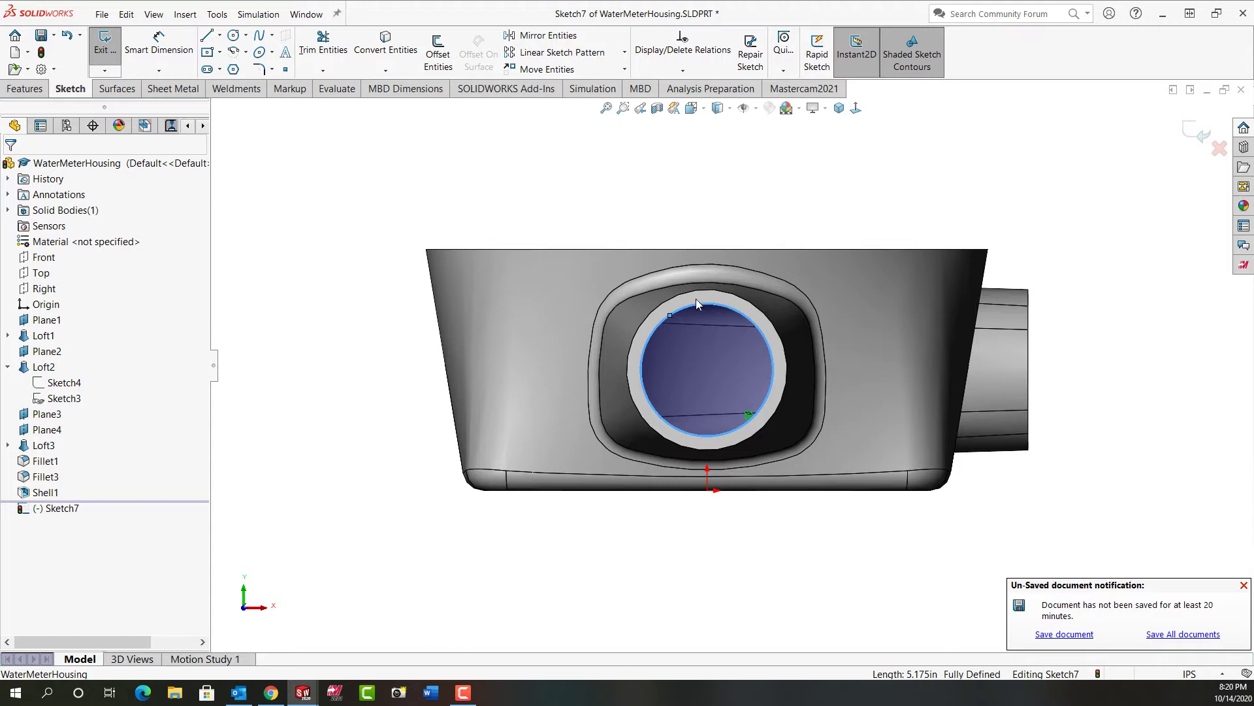
Switch to isometric view and make Sketch4 visible on the model.
left_click(607, 181)
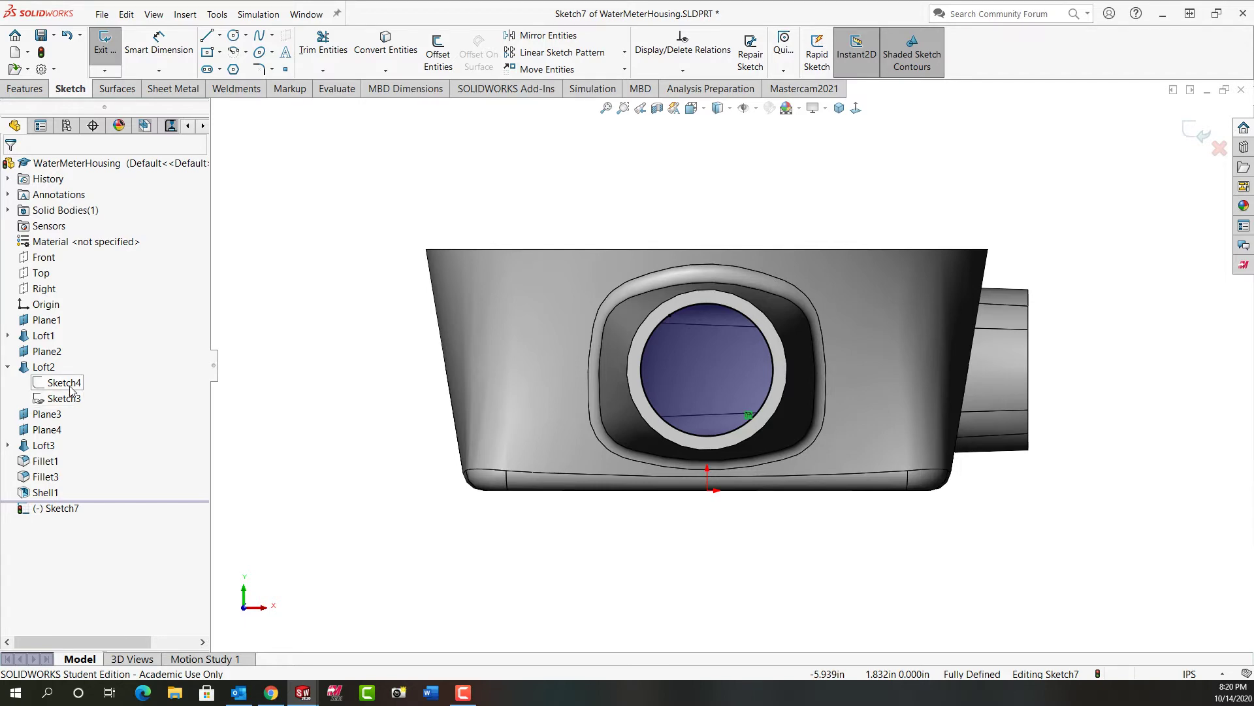
key("ctrl+7")
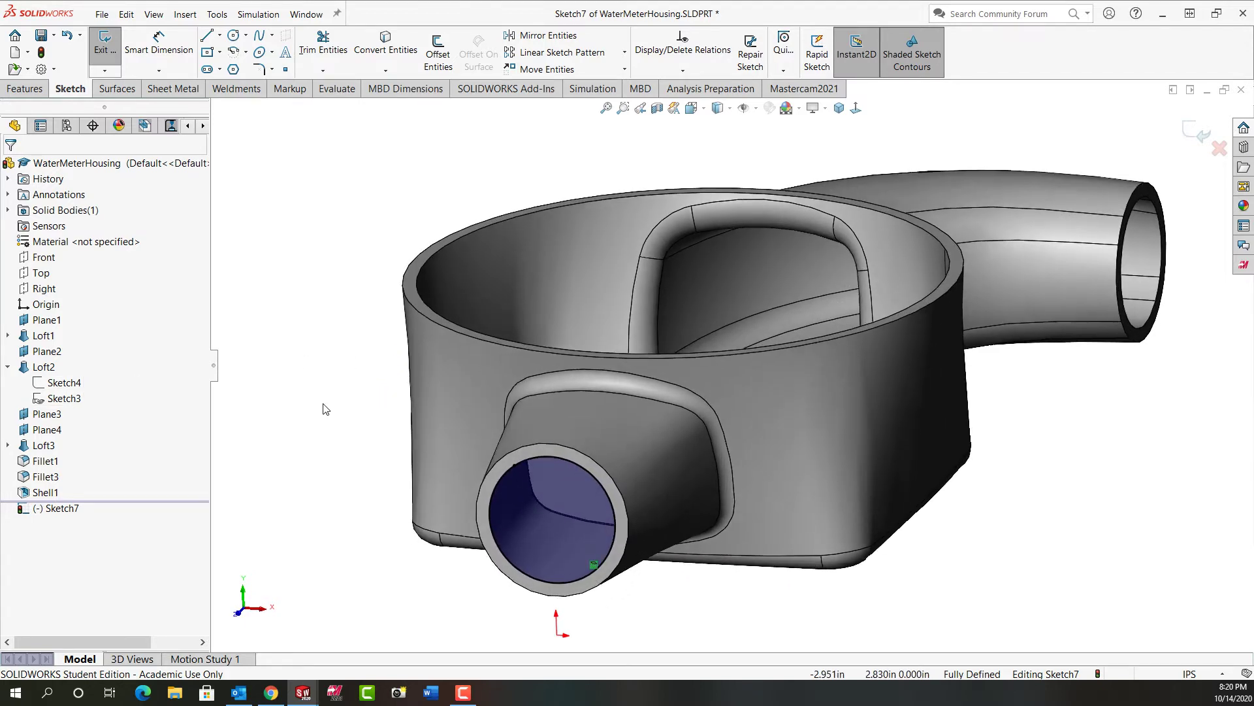
left_click(64, 382)
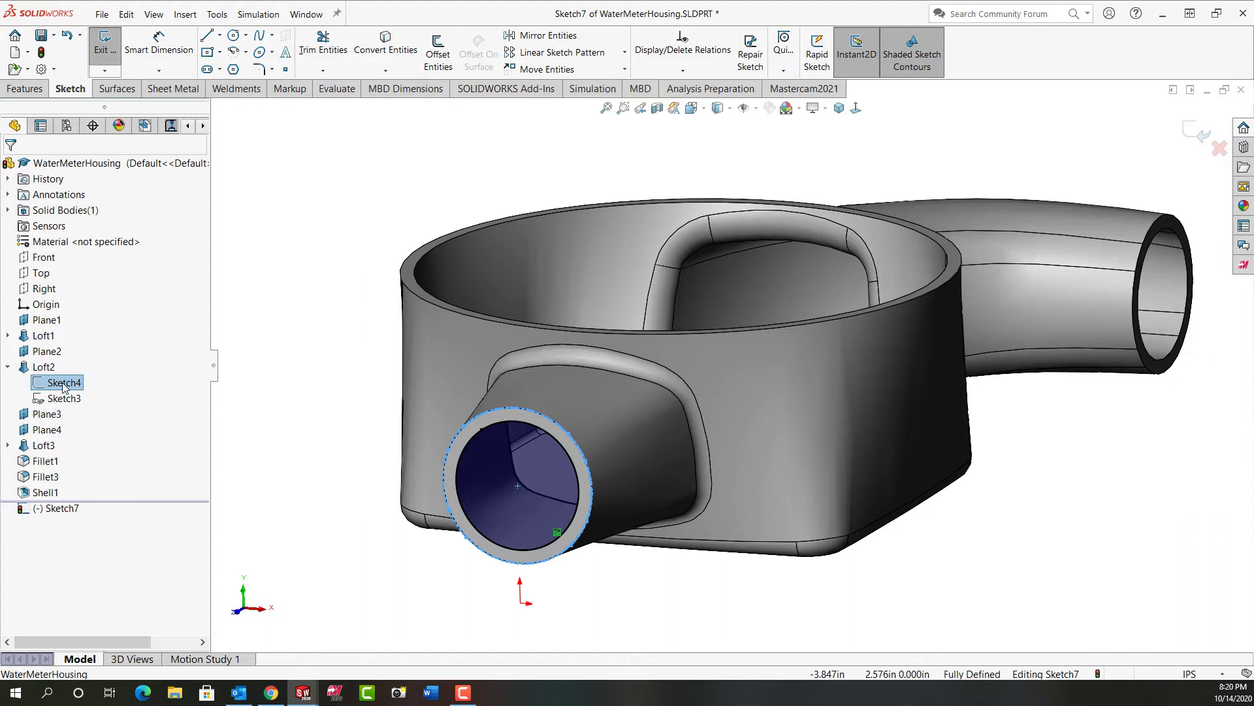
left_click(64, 383)
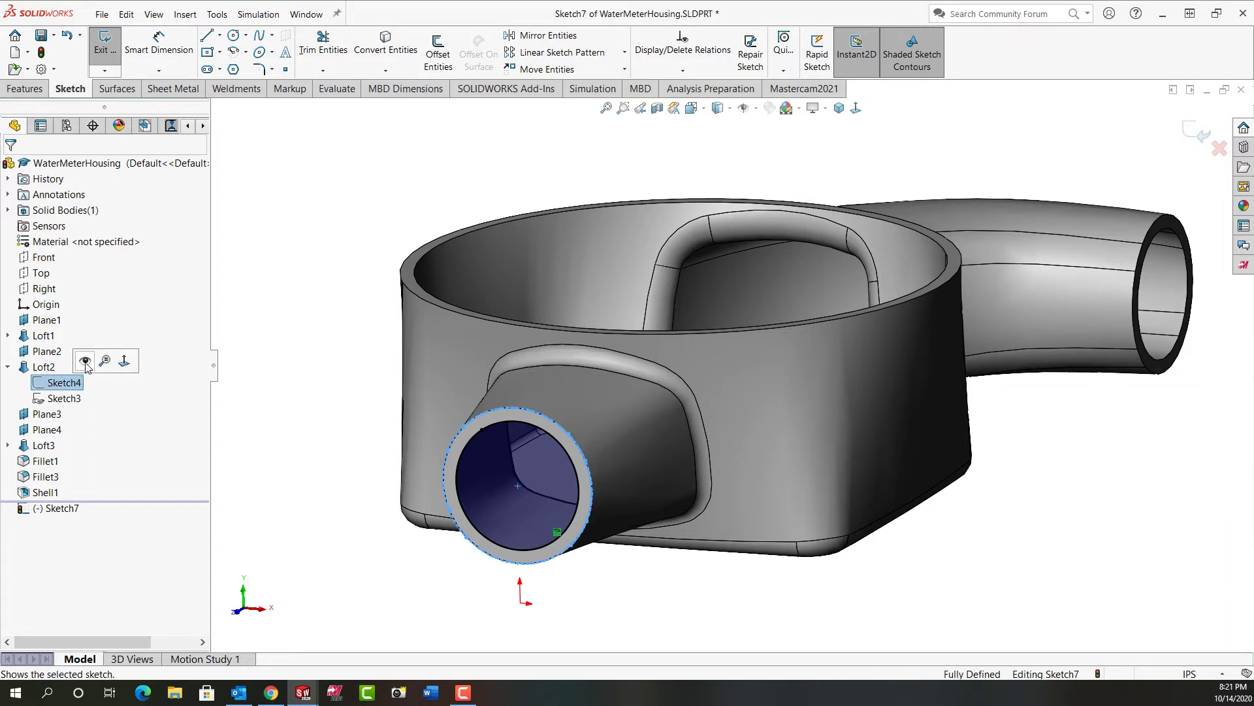
left_click(85, 361)
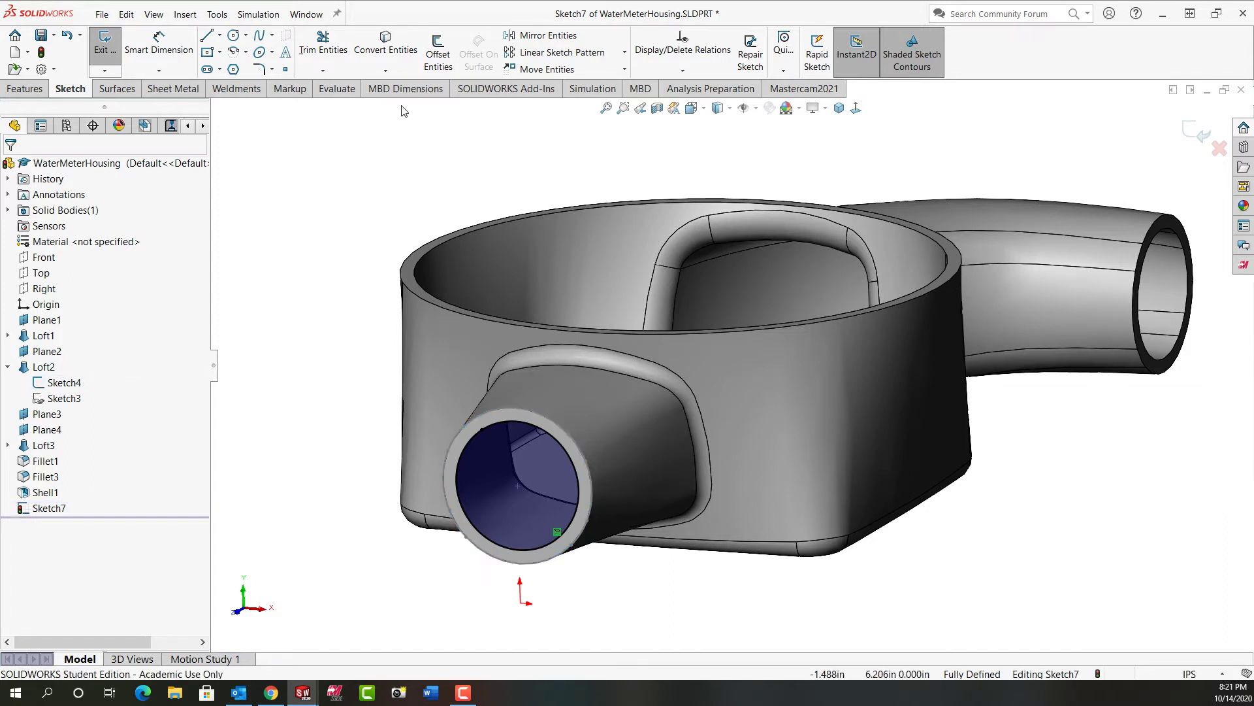
Convert Sketch4's rim arc, extend it to the full 2 in circle, and make it construction.
left_click(386, 43)
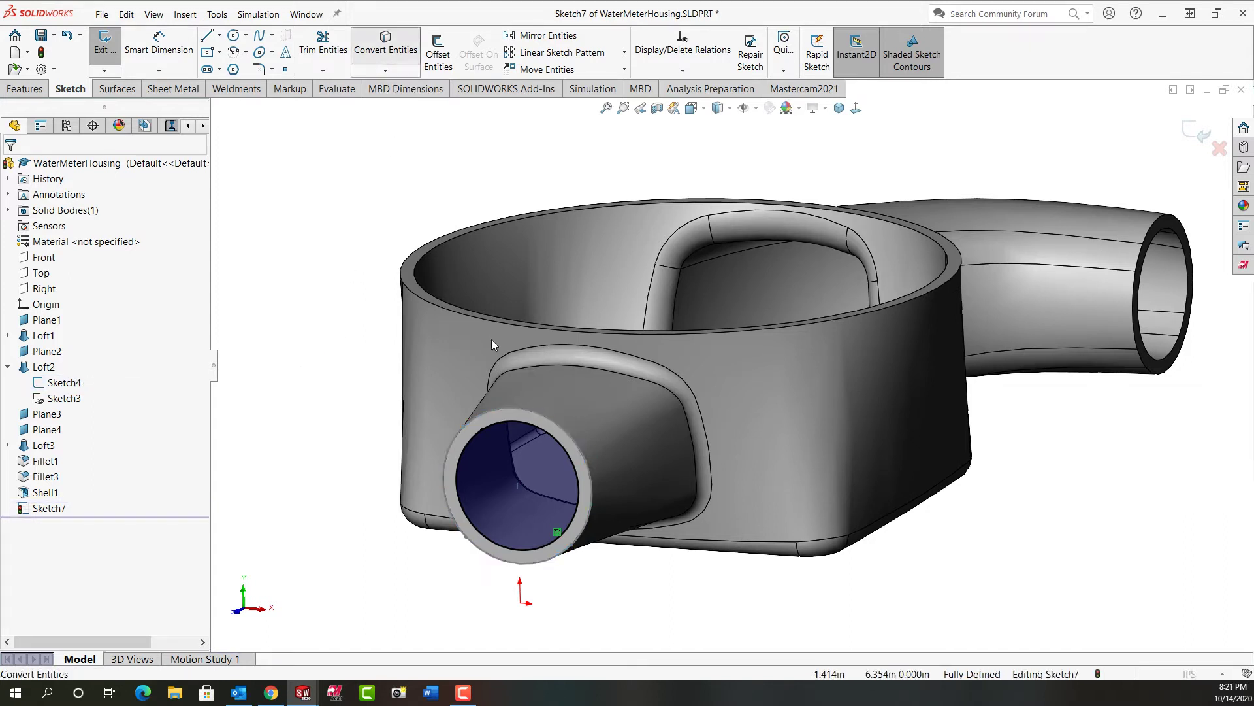
left_click(508, 409)
right_click(508, 408)
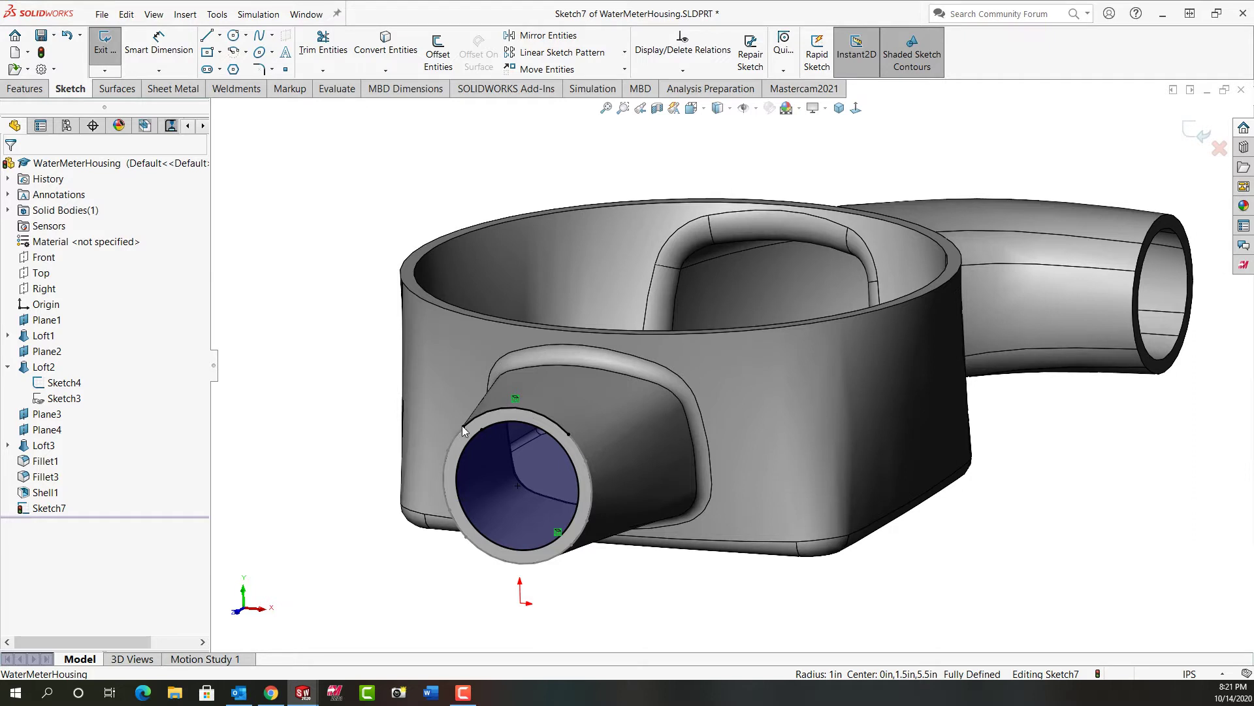
mouse_move(461, 425)
left_mouse_down()
mouse_move(449, 460)
mouse_move(486, 554)
mouse_move(580, 547)
mouse_move(570, 436)
left_mouse_up()
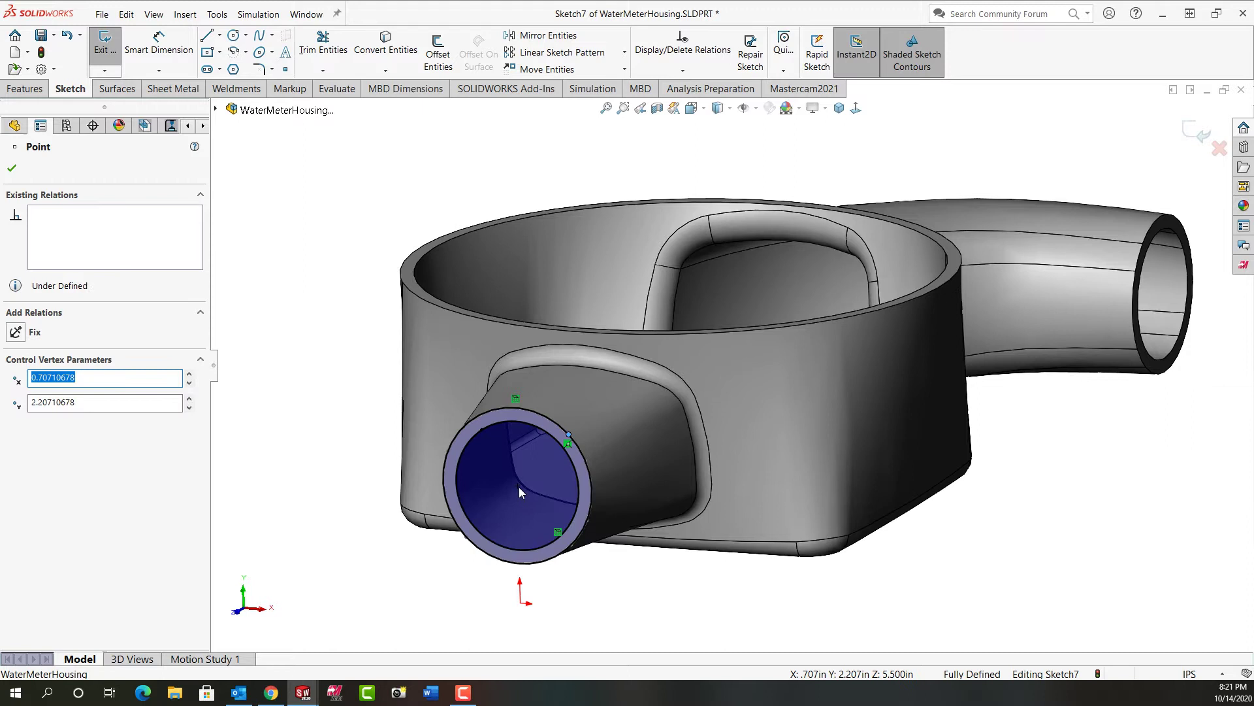
left_click(527, 409)
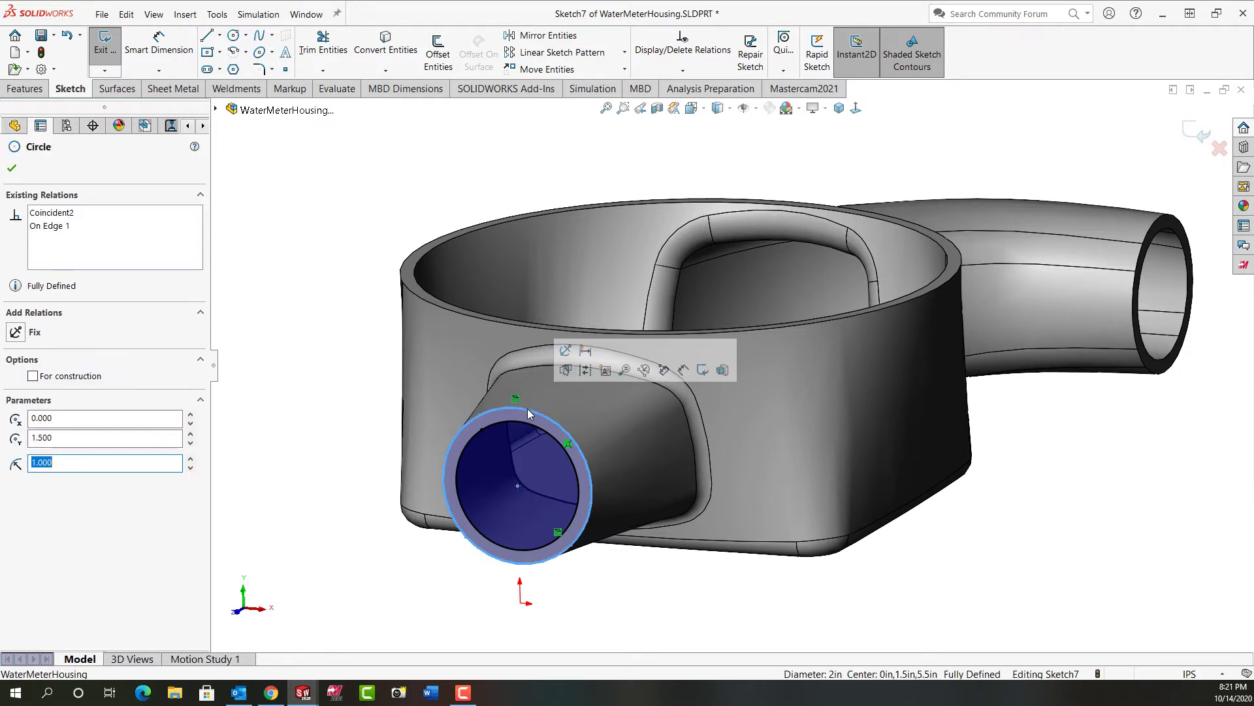
left_click(585, 370)
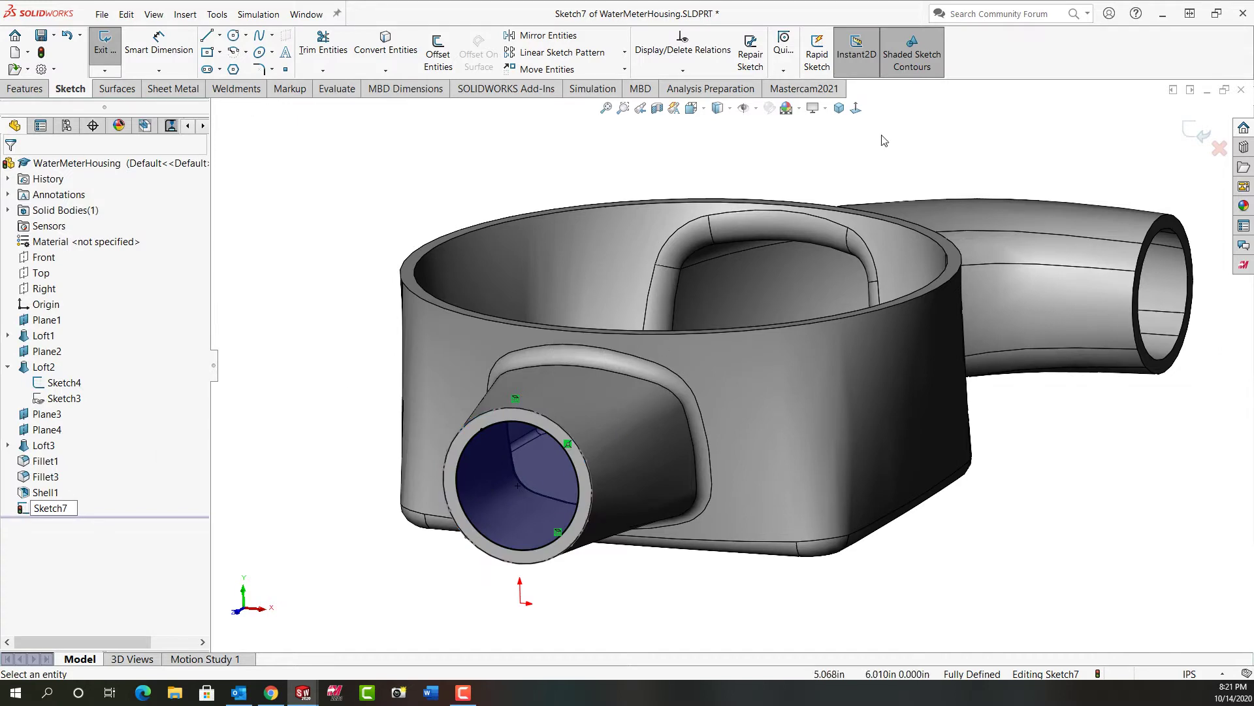
Draw vertical and horizontal lines through the circle centre and make them construction lines.
left_click(856, 110)
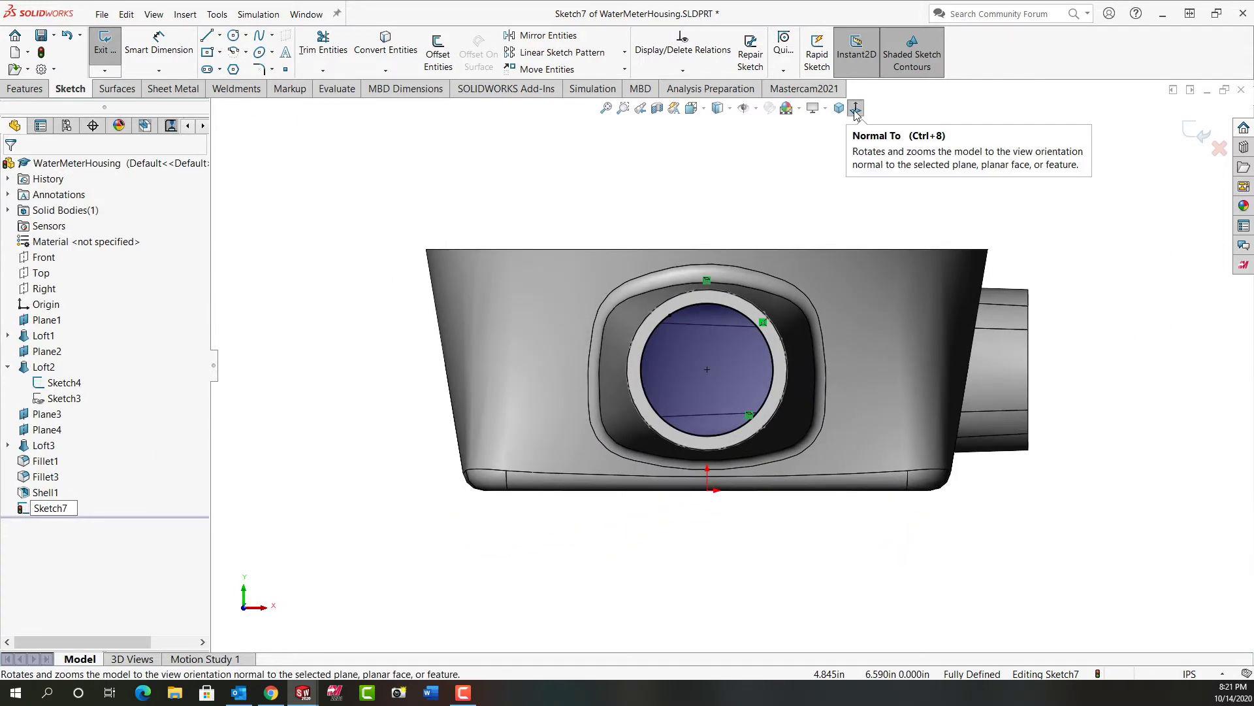
key("l")
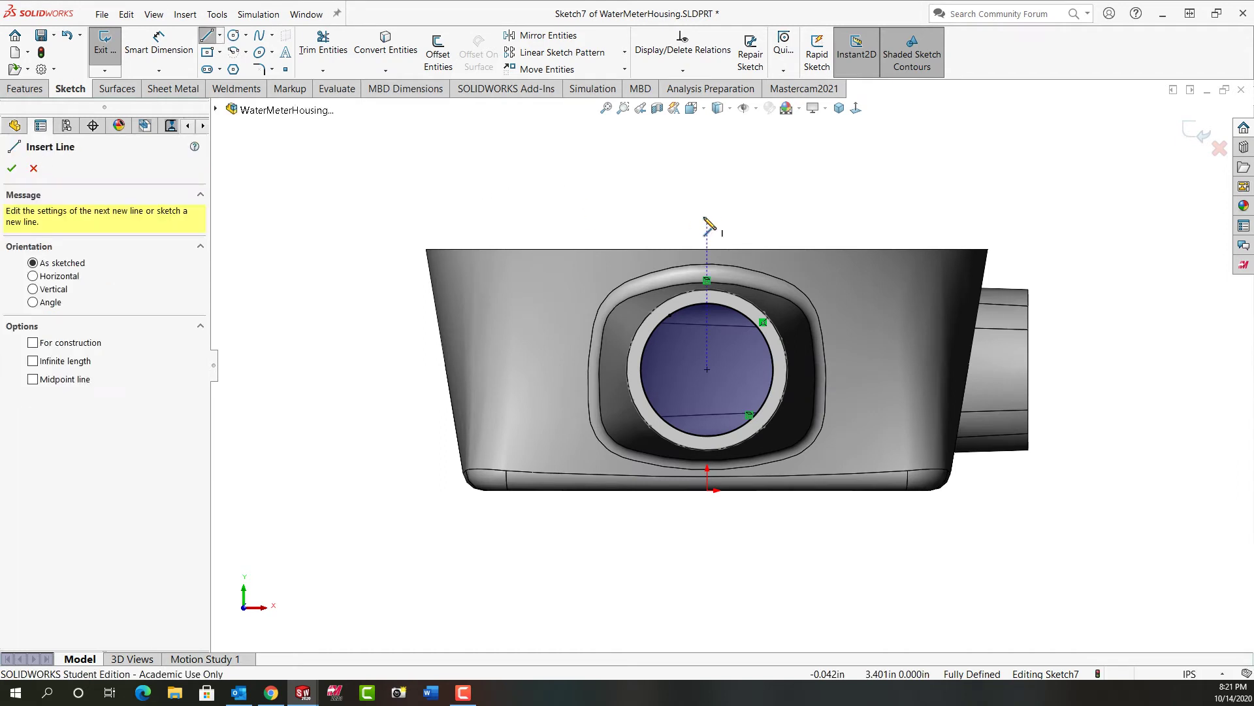
left_click(707, 369)
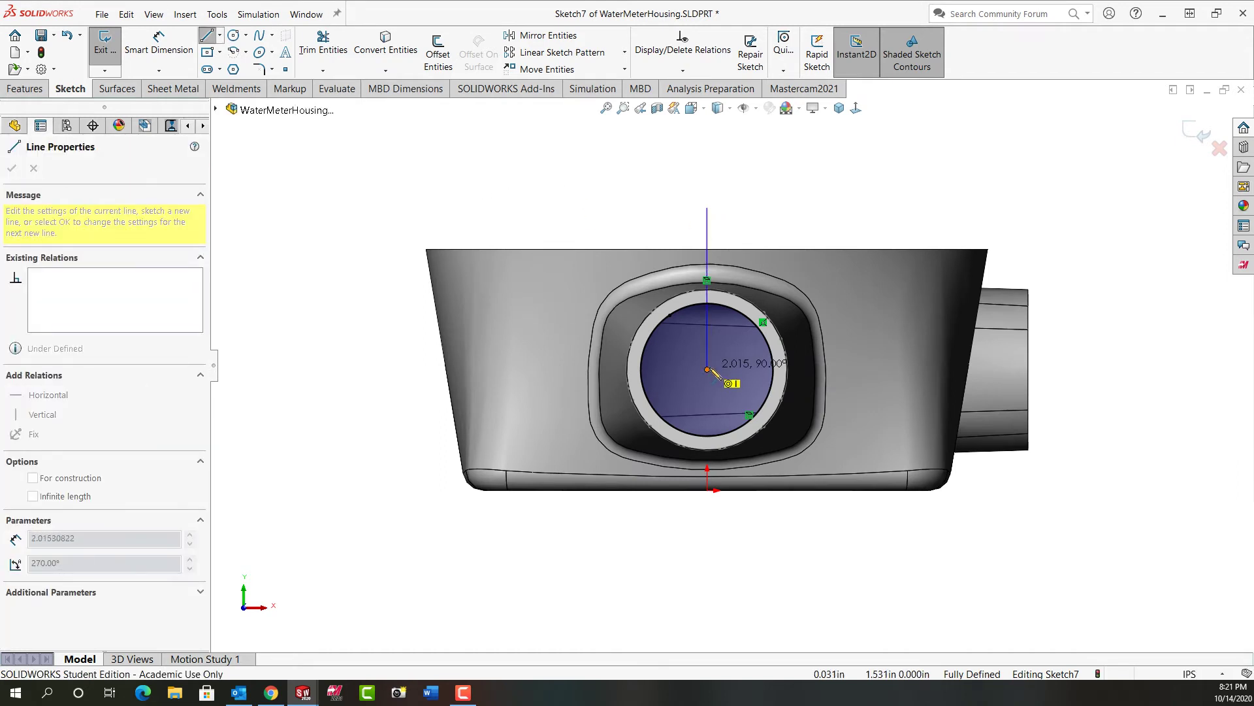
double_click(899, 369)
key("Escape")
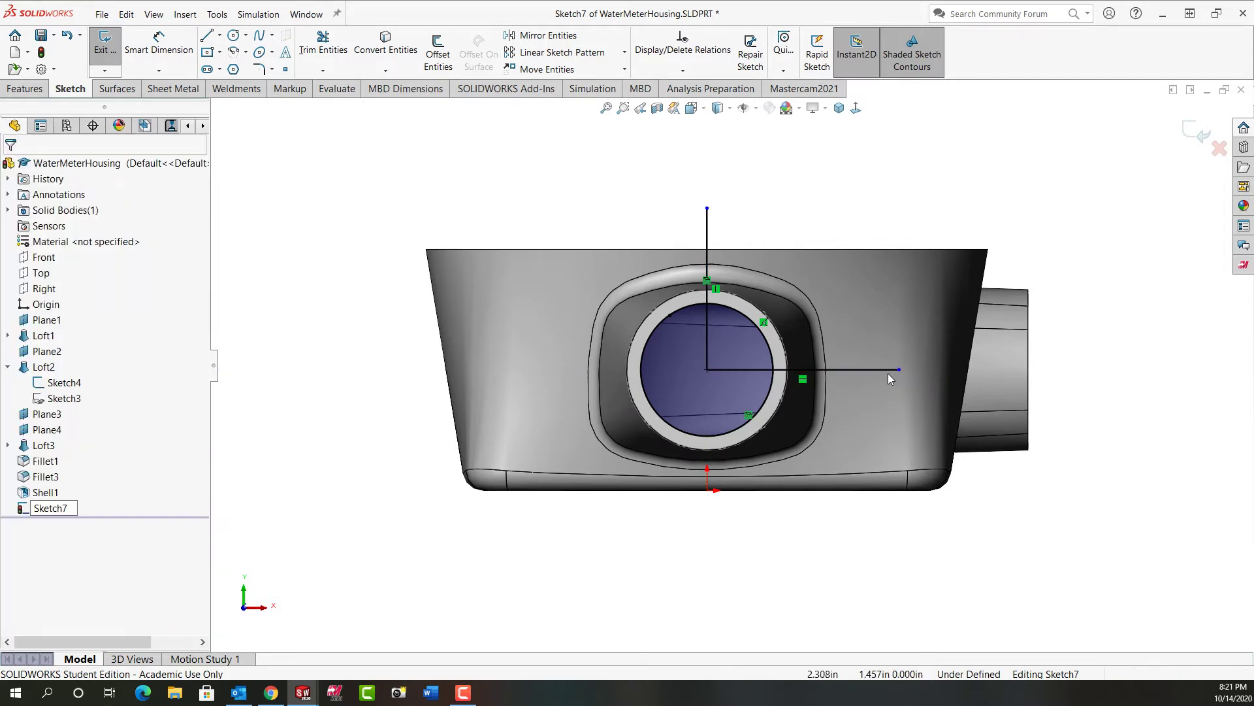
left_click(882, 369)
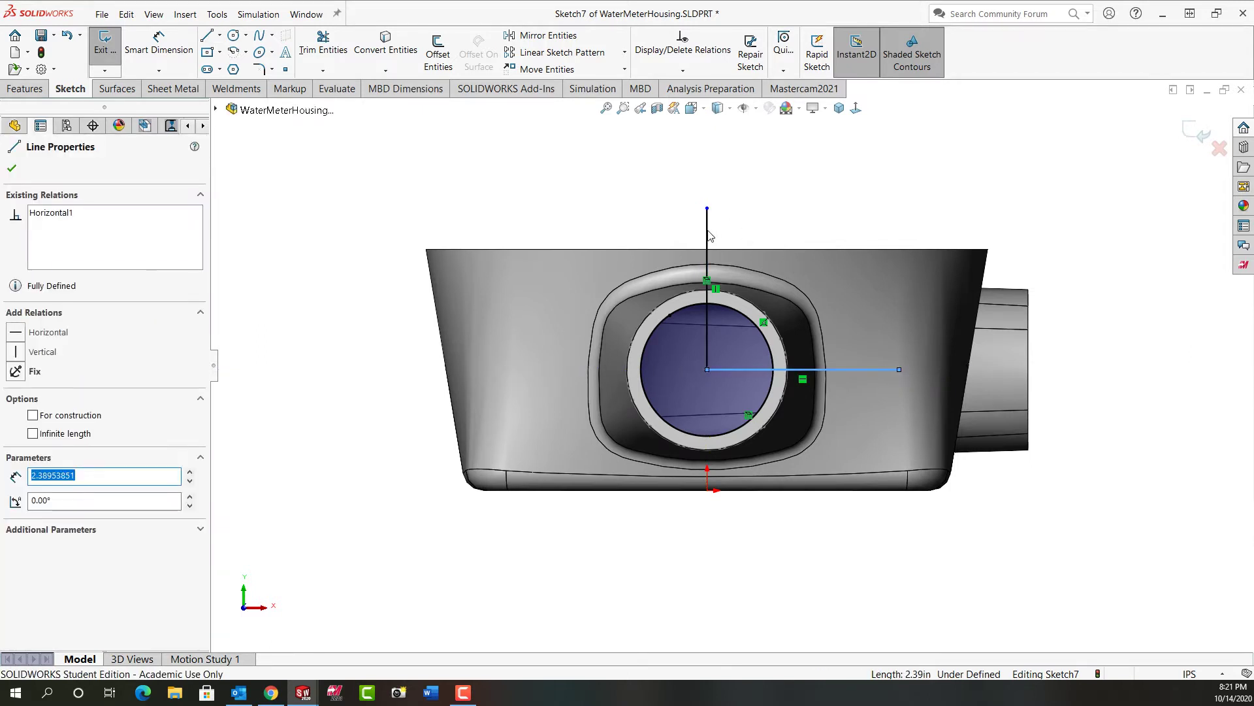
left_click(708, 233, "ctrl")
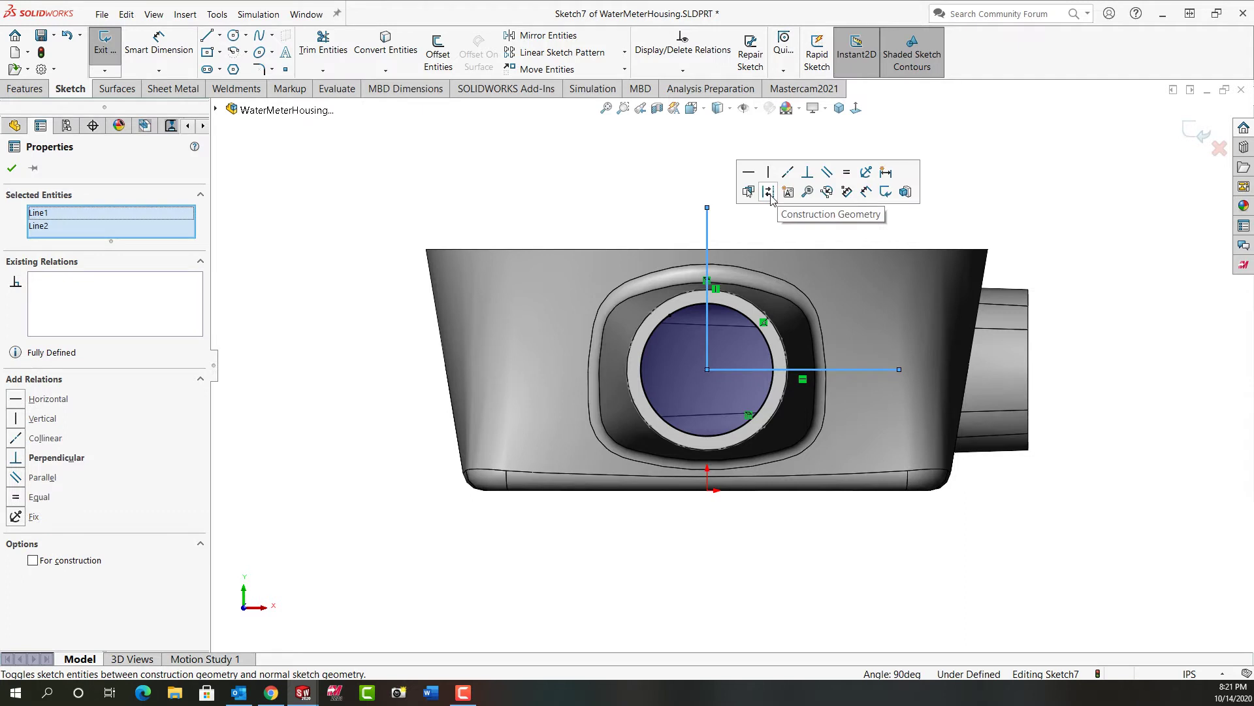
left_click(769, 192)
left_click(619, 190)
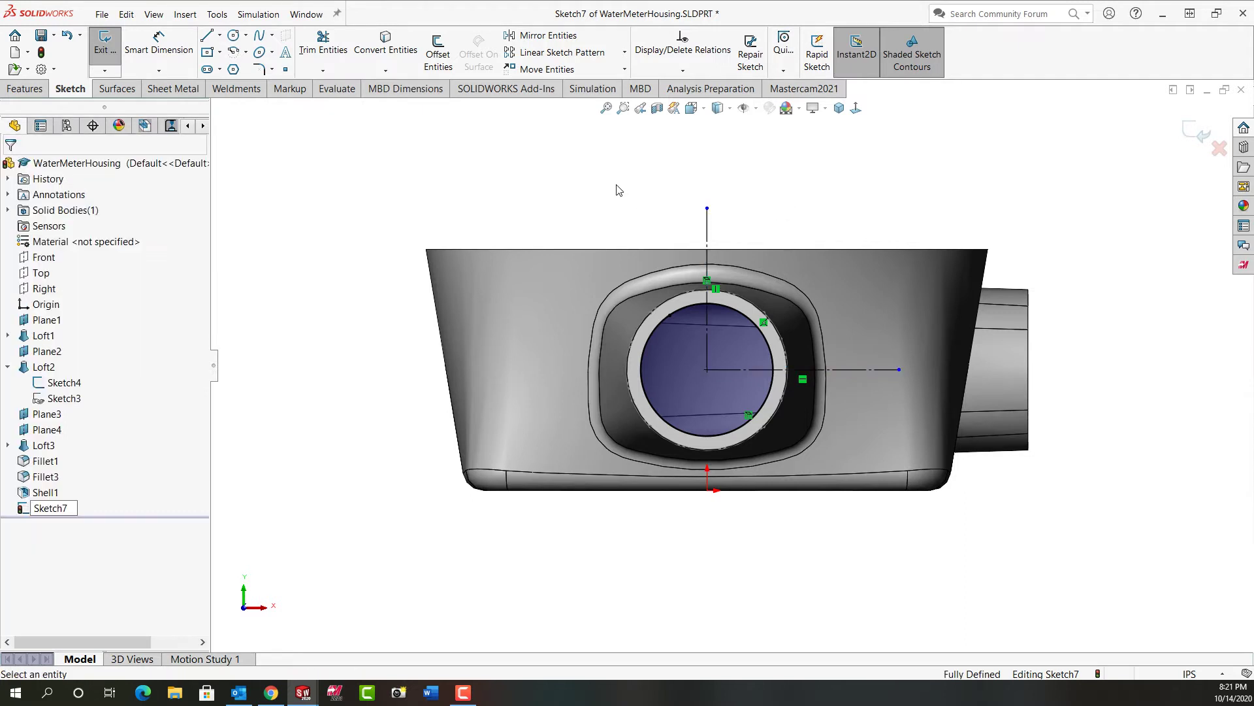
Sketch two bolt-hole circles, larger circles around each, and a roughly 1.468 in radius circle around the inlet.
right_click_drag(595, 185, 677, 188)
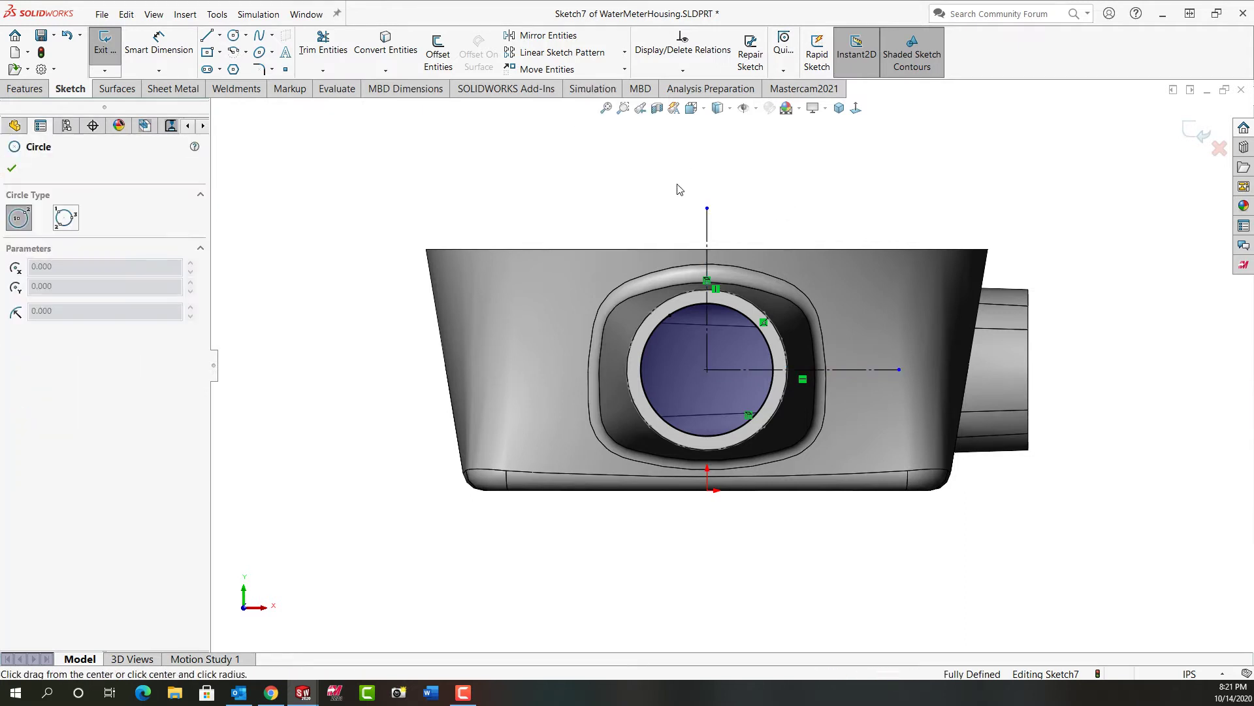
left_click(853, 370)
left_click(873, 370)
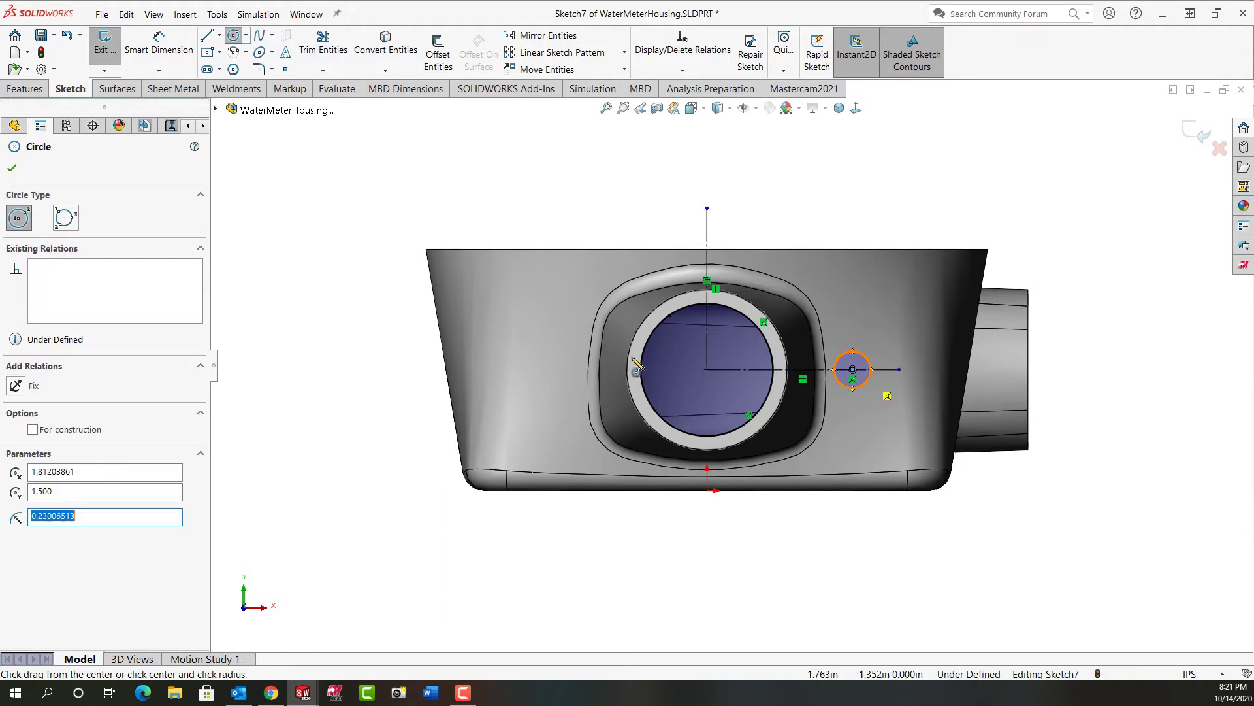
left_click(560, 369)
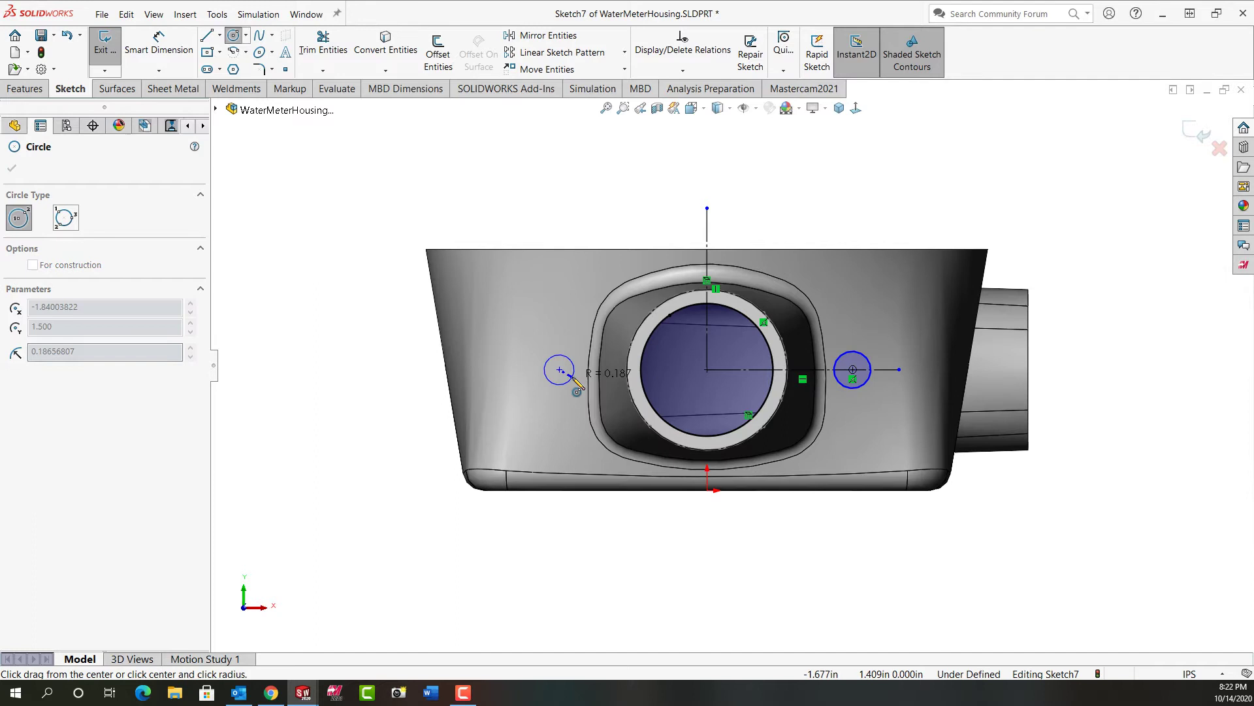
left_click(574, 380)
left_click_drag(574, 380, 587, 389)
left_click(854, 370)
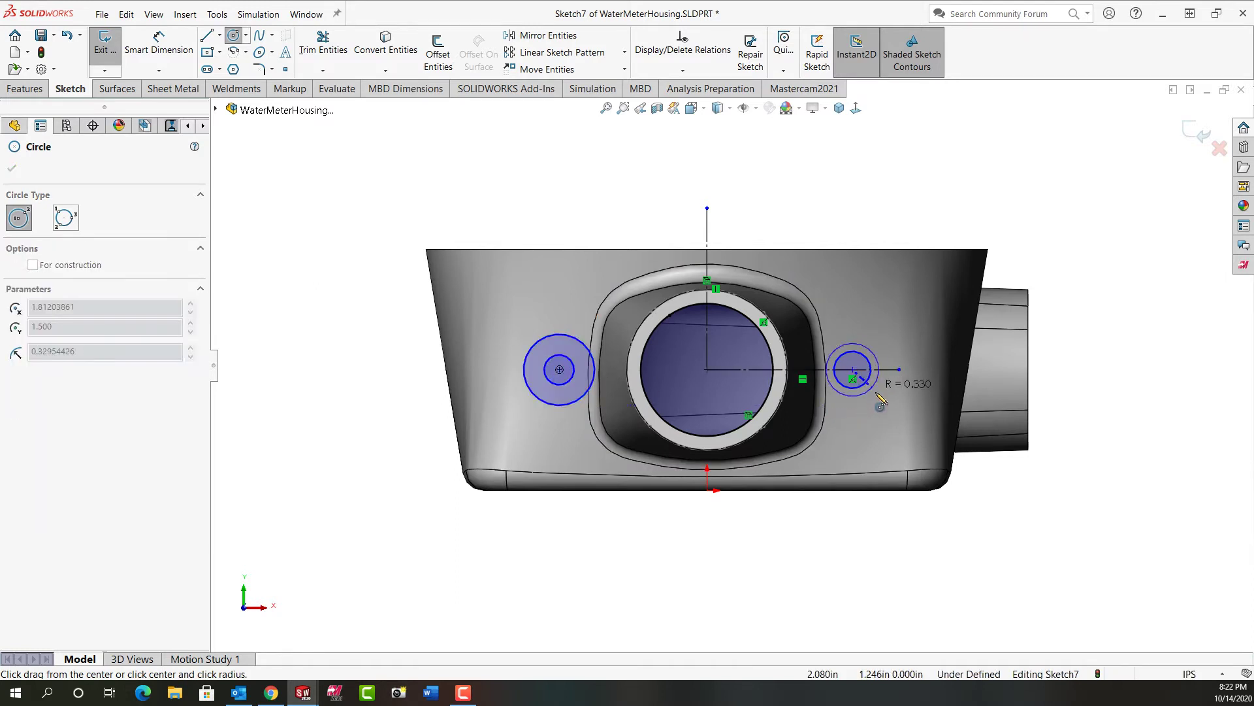
left_click(879, 396)
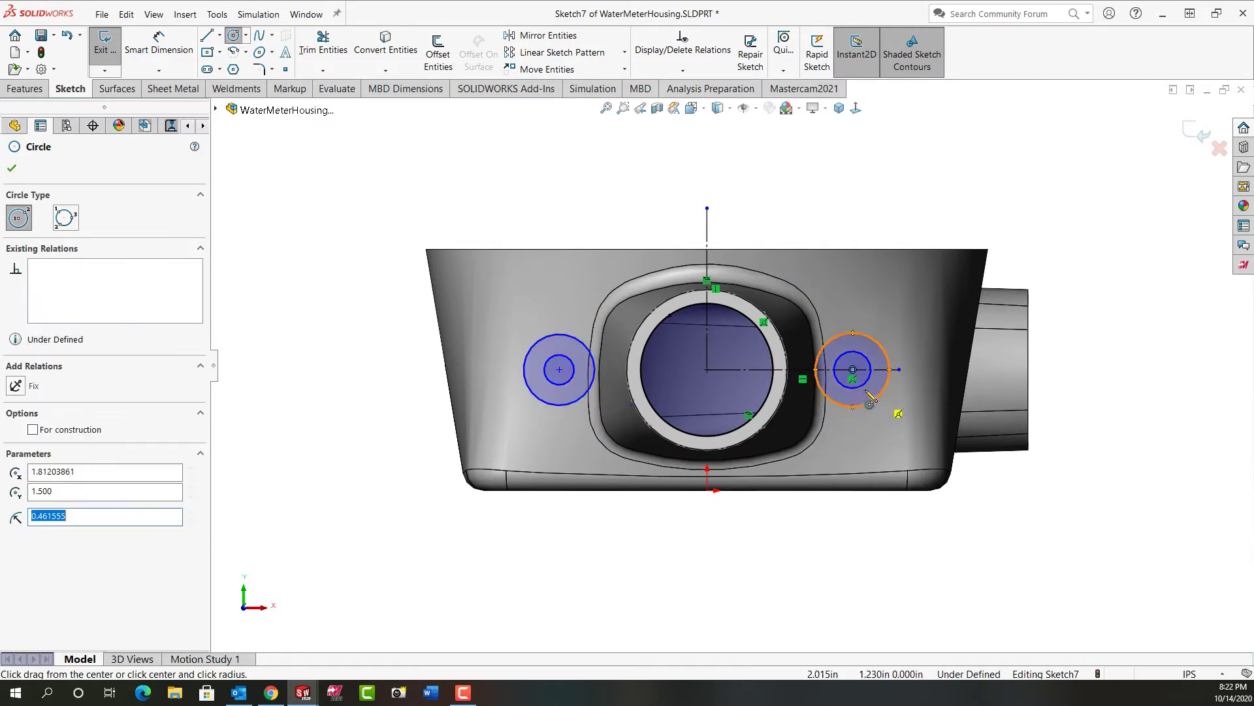
left_click(707, 370)
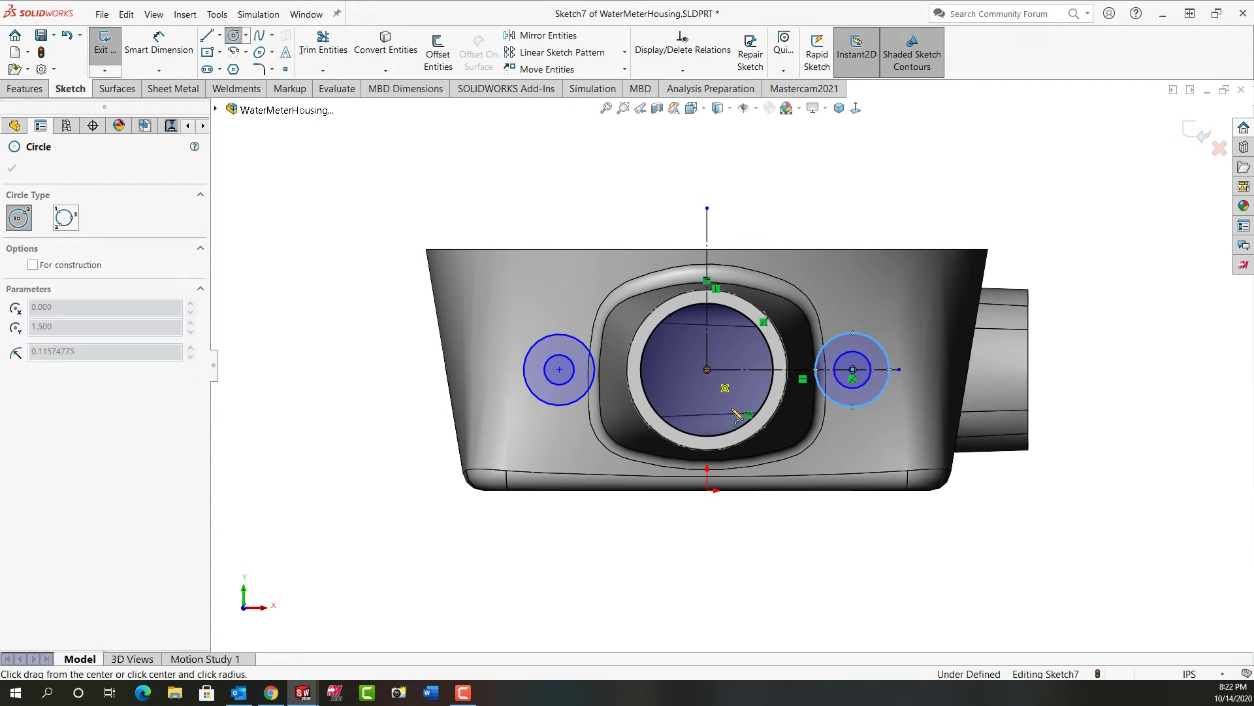
left_click(770, 483)
key("Escape")
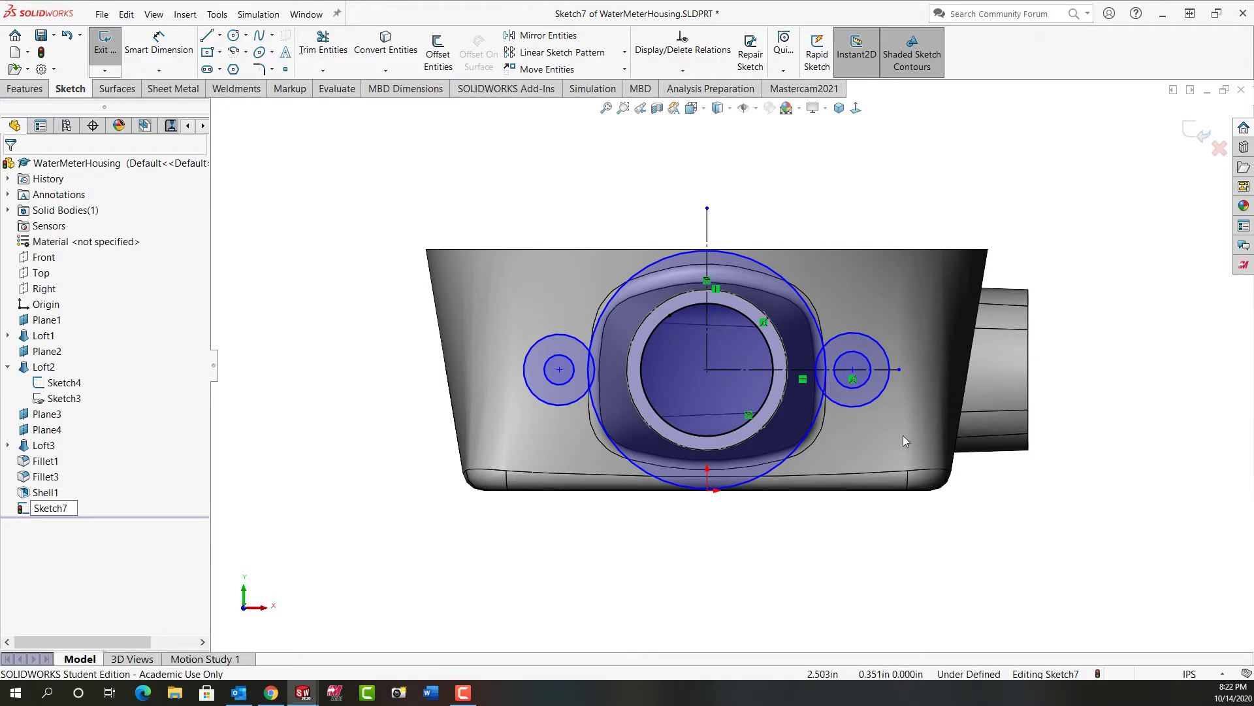
Make the two bolt-hole circles equal and level their centres horizontally.
left_click(864, 382)
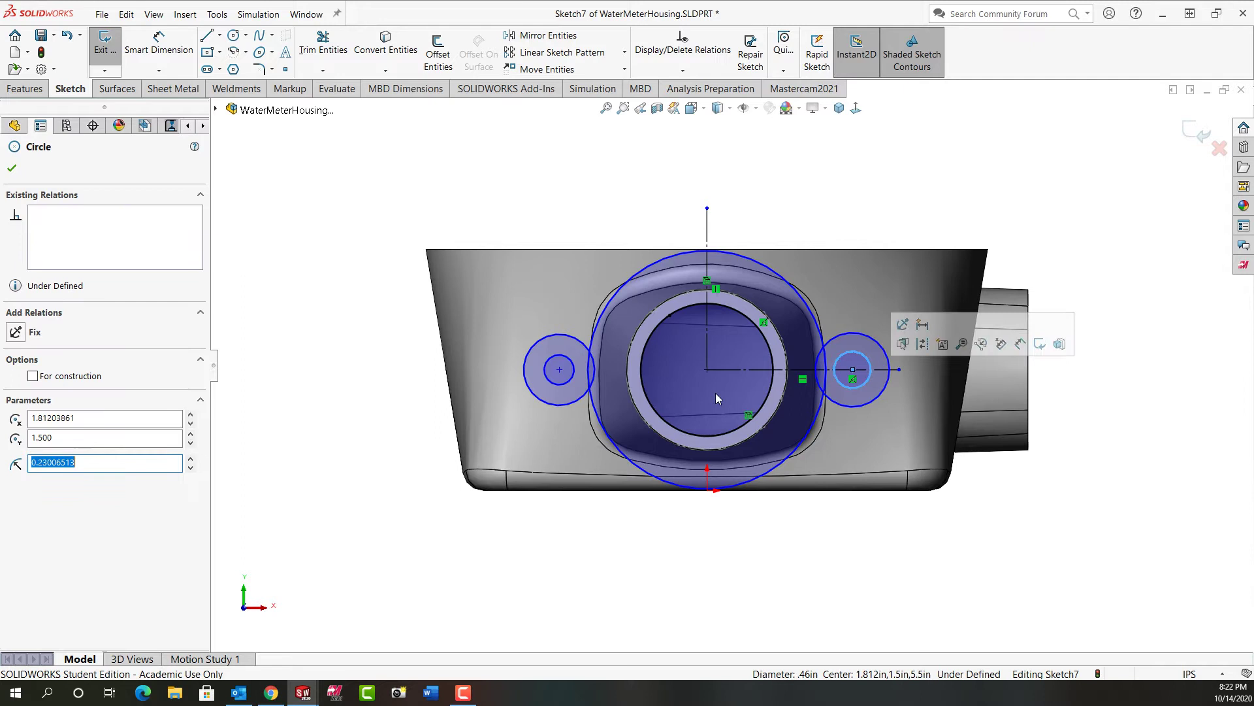
left_click(566, 387, "ctrl")
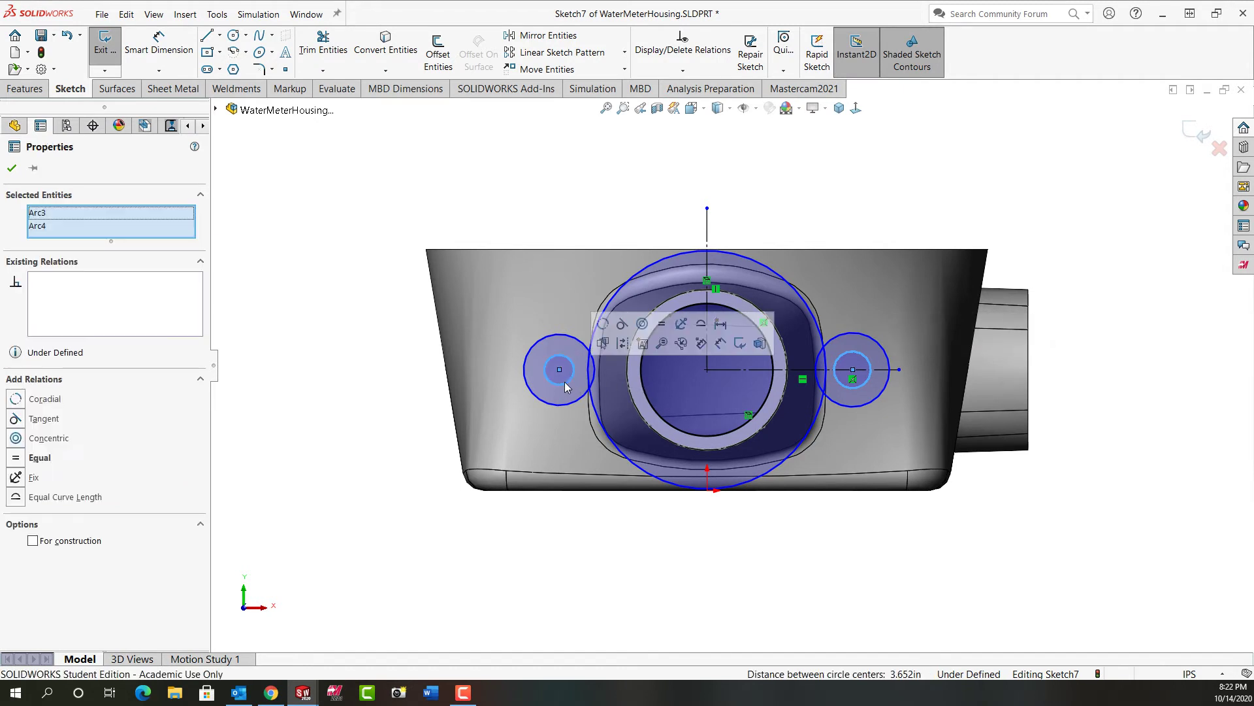
left_click(663, 329)
left_click(568, 208)
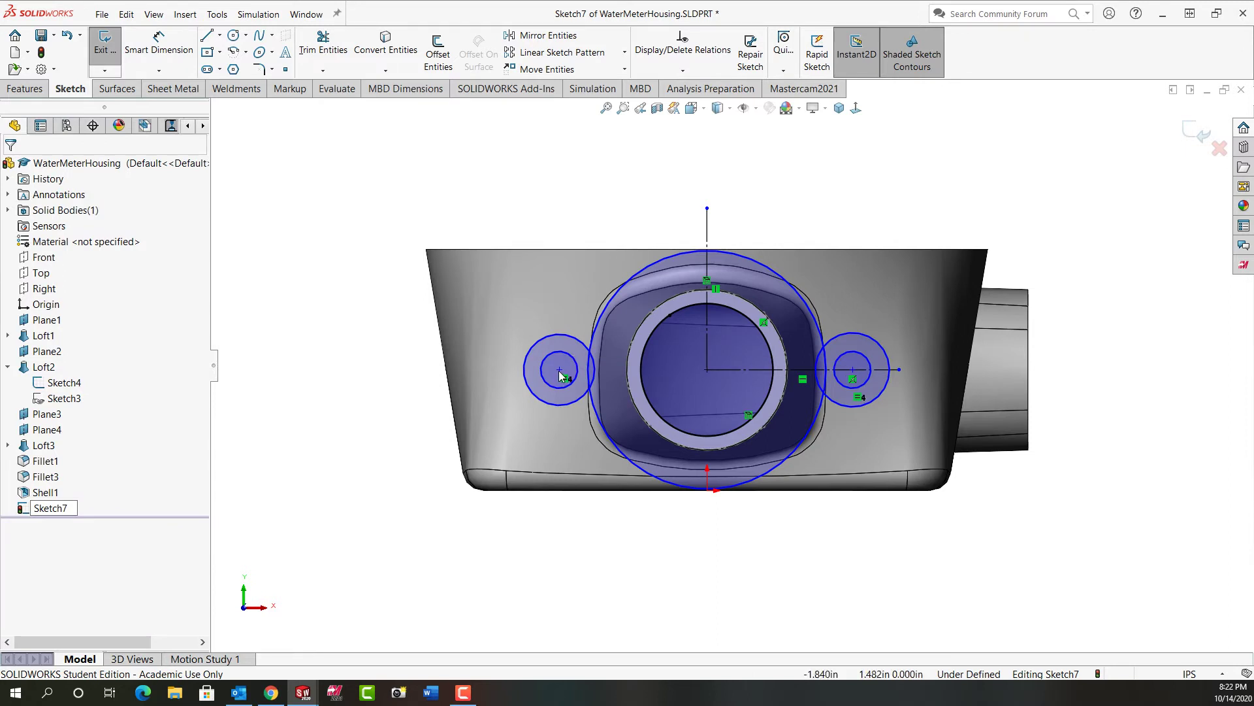
left_click(560, 371)
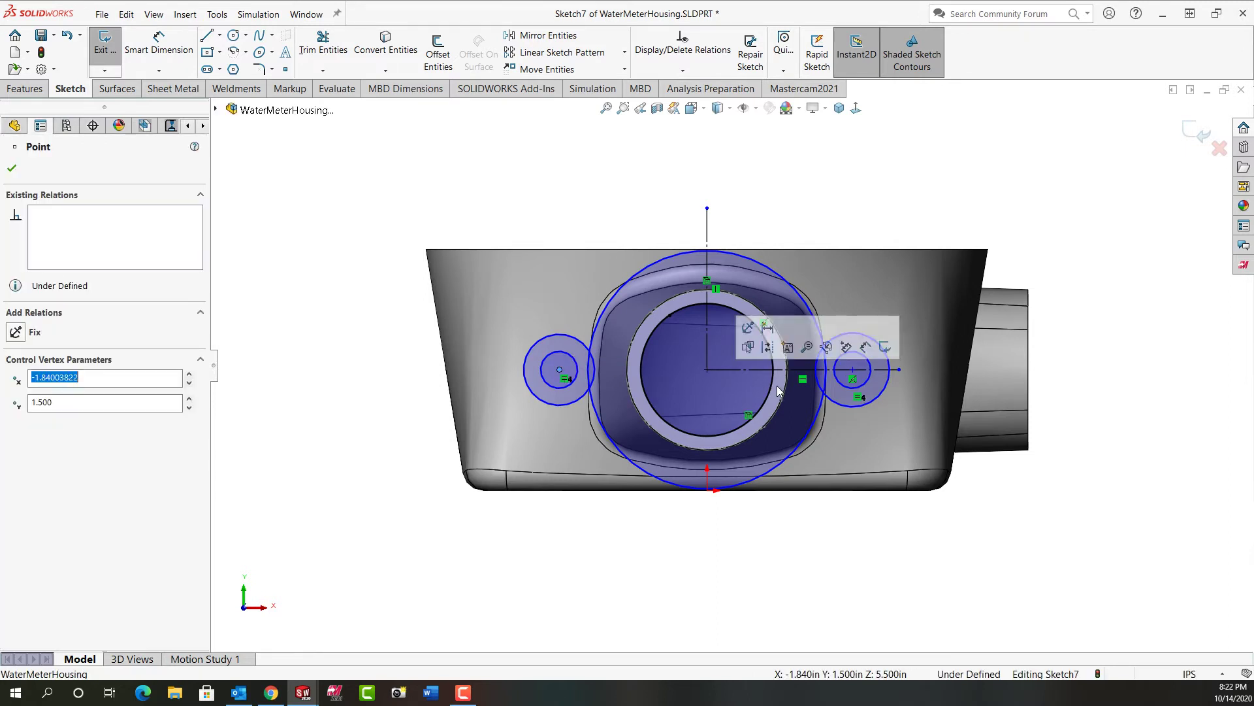
left_click(853, 370, "ctrl")
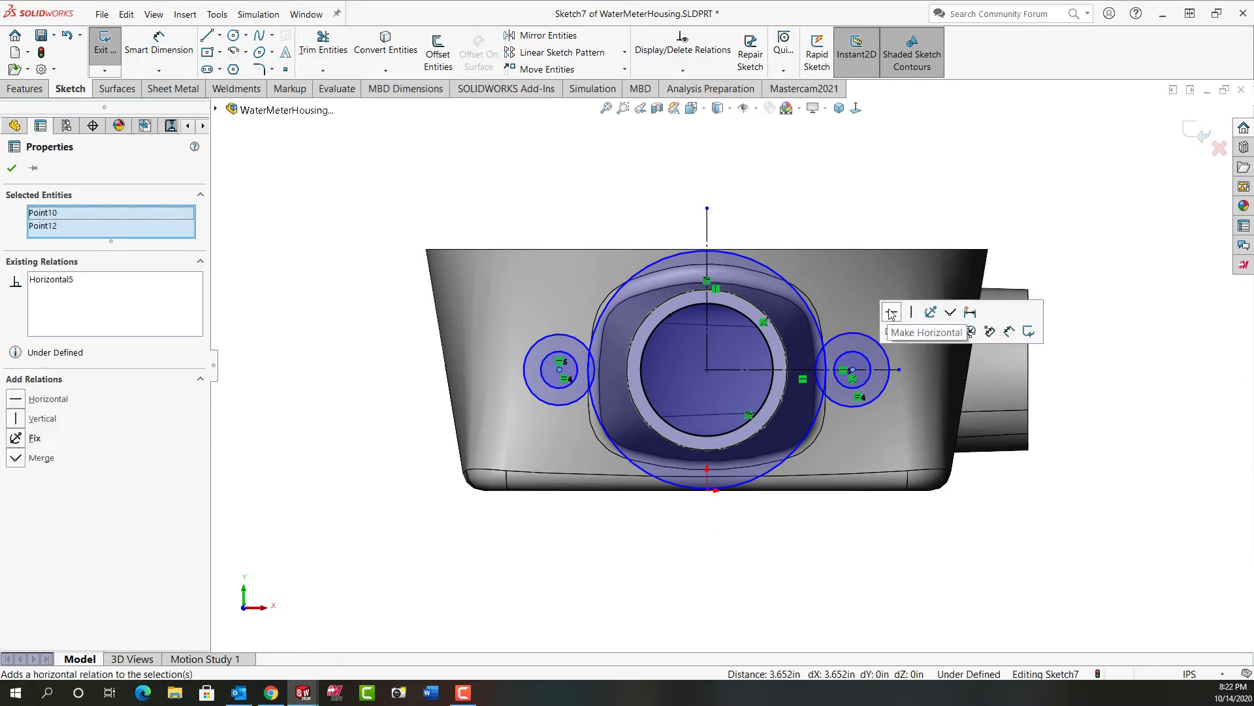
left_click(831, 209)
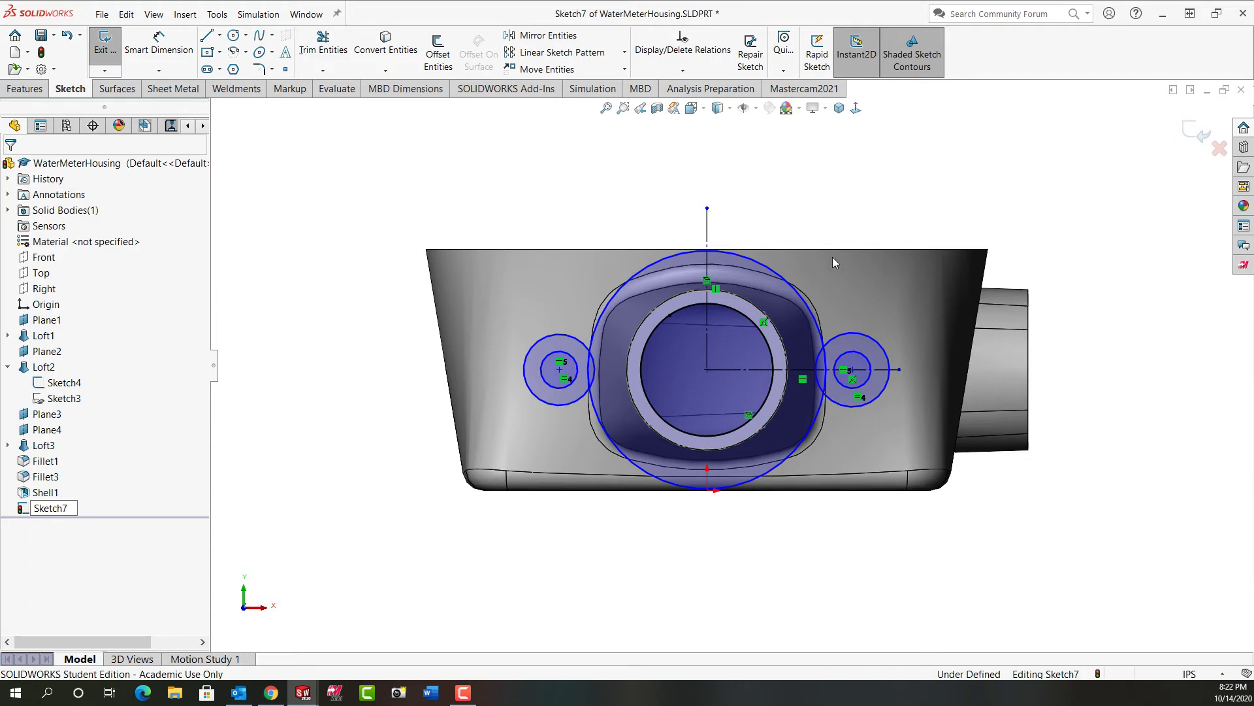
Make the bolt-hole circles symmetric about the vertical centreline.
left_click(864, 358)
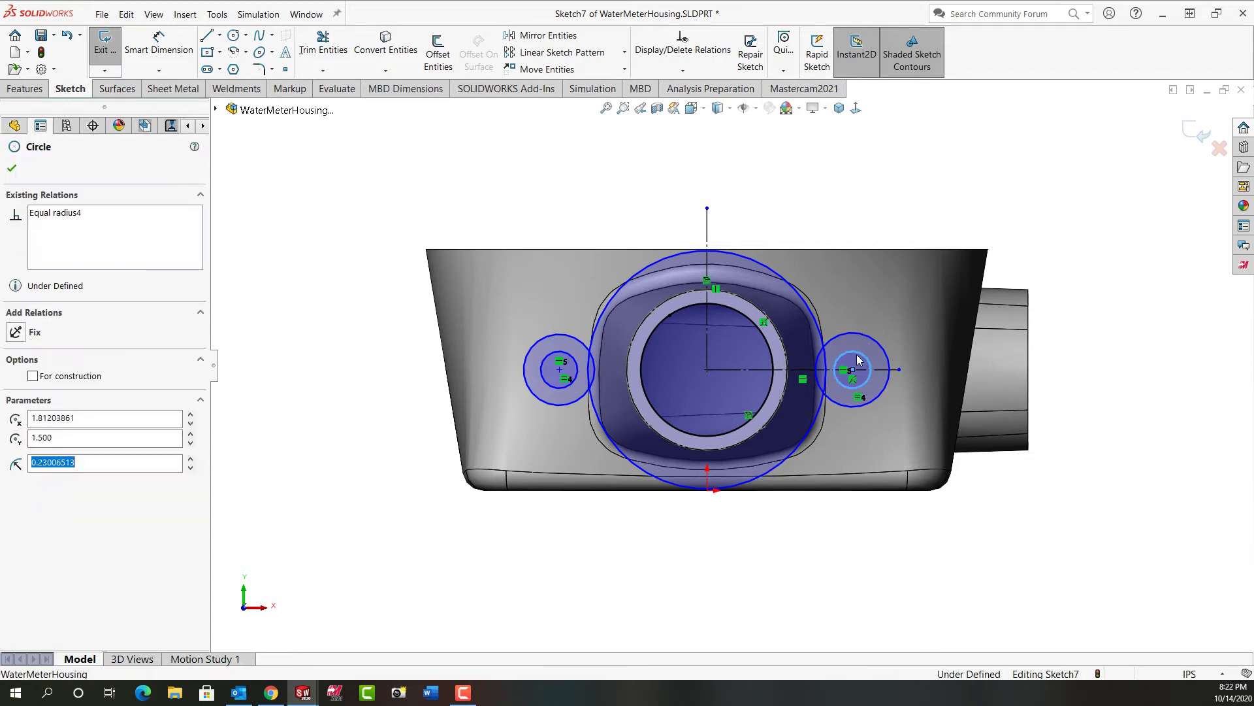
left_click(707, 335, "ctrl")
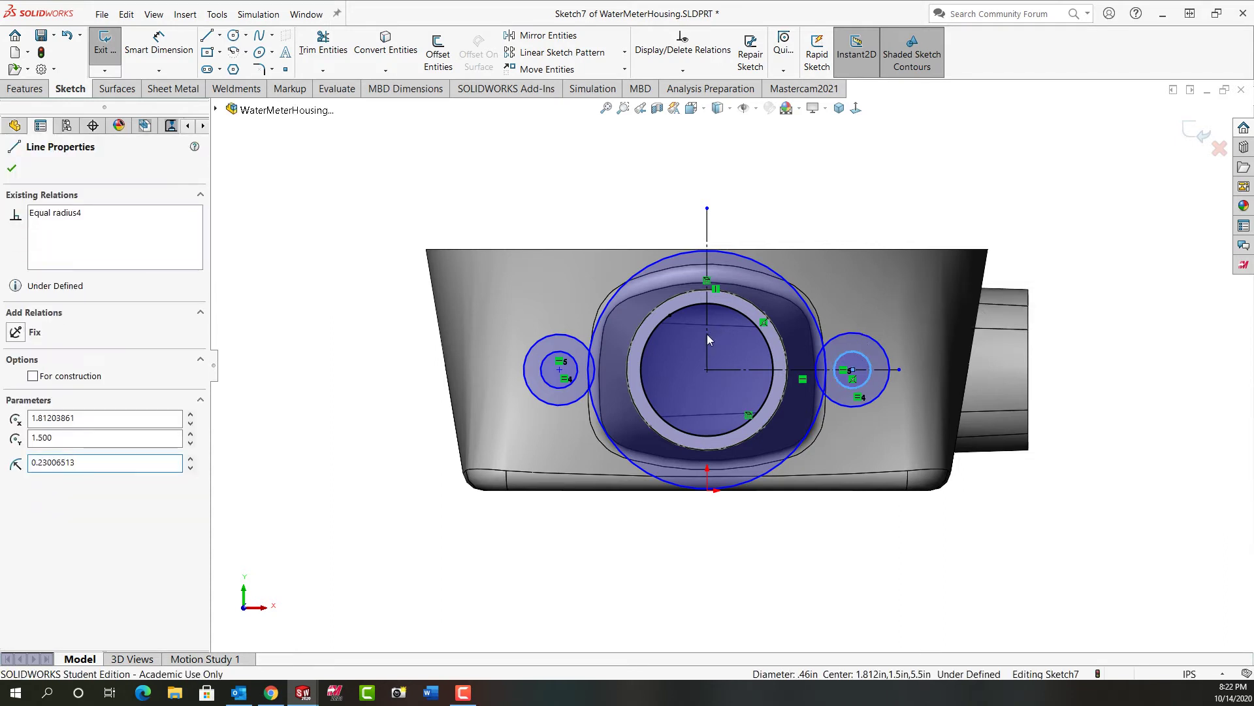
left_click(573, 364, "ctrl")
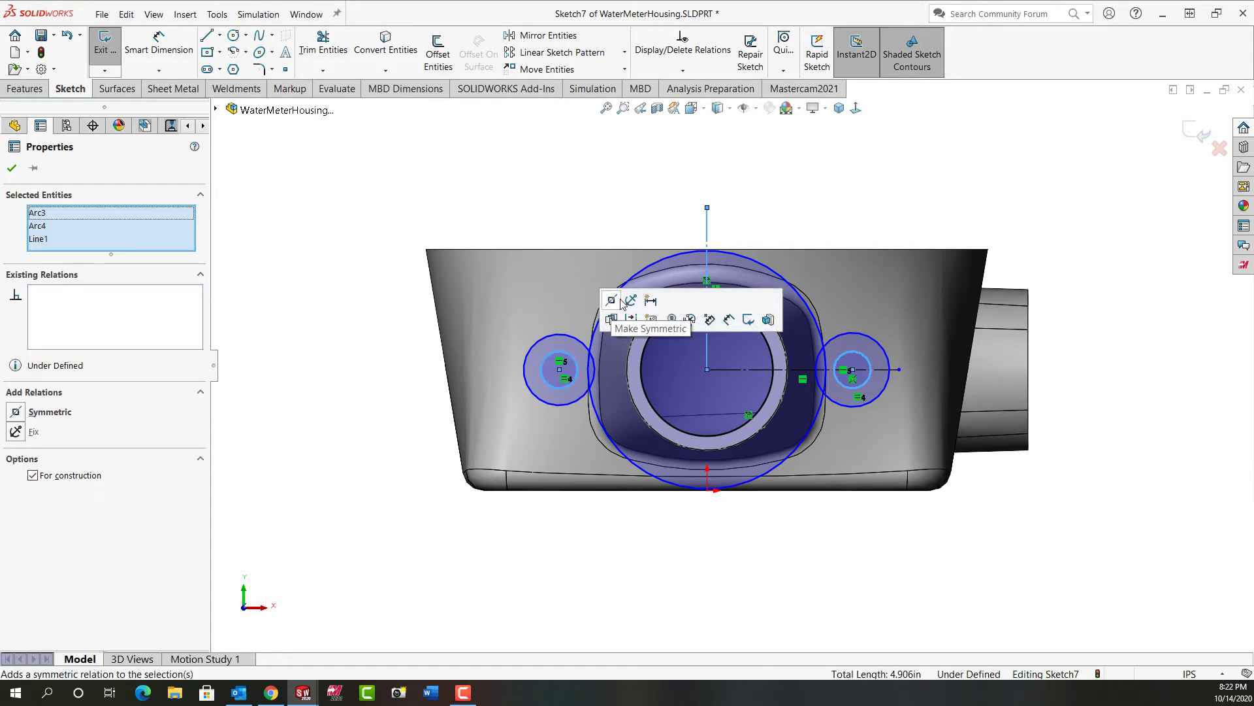
left_click(612, 302)
key("Escape")
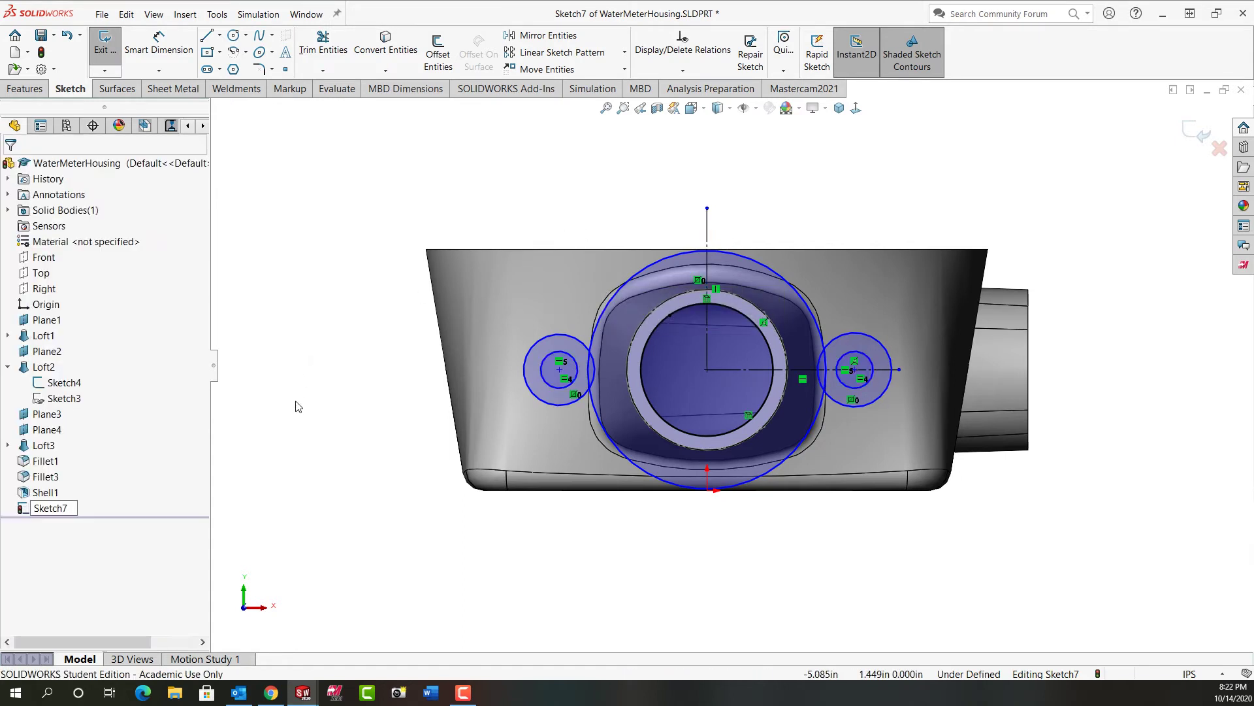
Dimension the bolt hole Ø0.5, its surrounding circle Ø1.5 (.75*2), and the central circle Ø2.75 (1.375*2).
right_click_drag(294, 416, 294, 359)
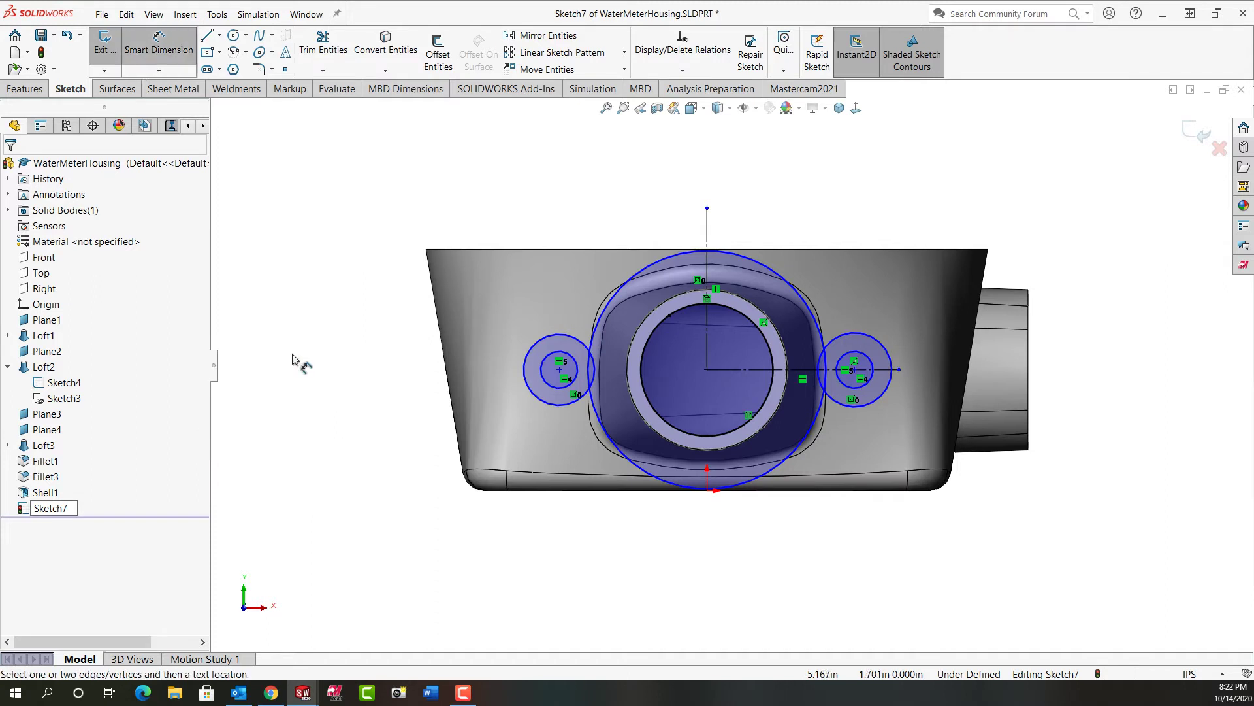
left_click(868, 361)
left_click(900, 307)
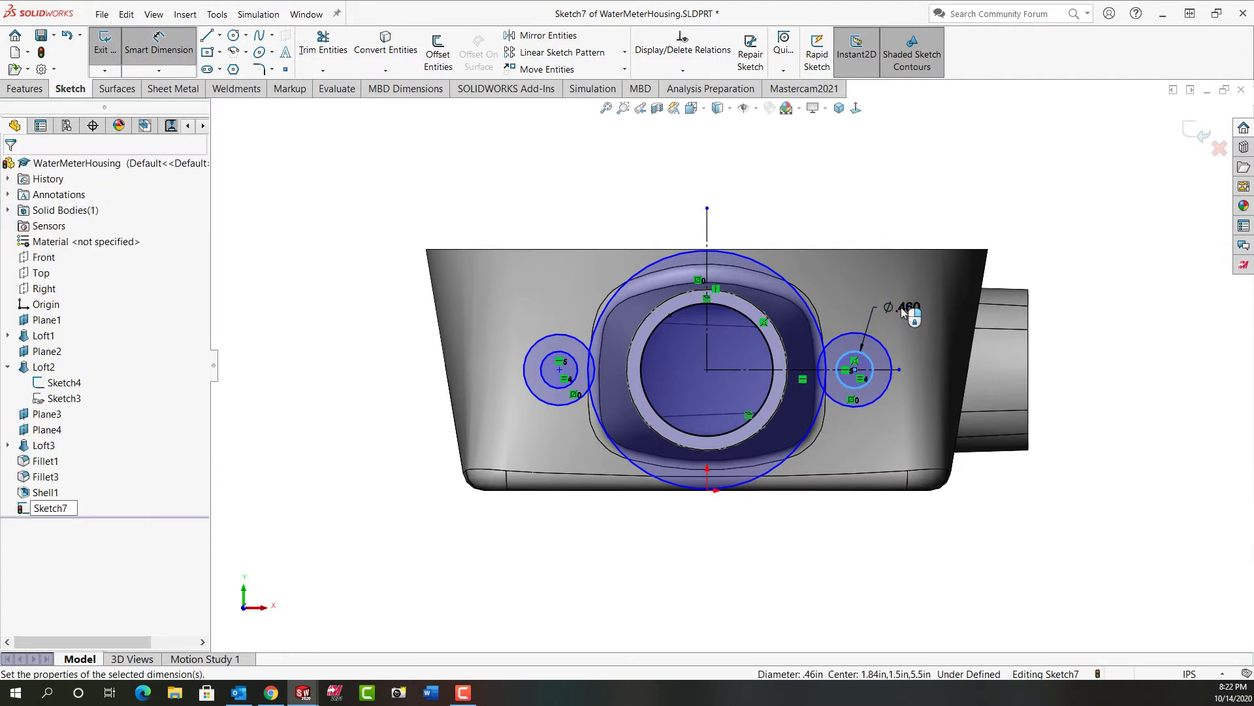
type(".5")
key("Return")
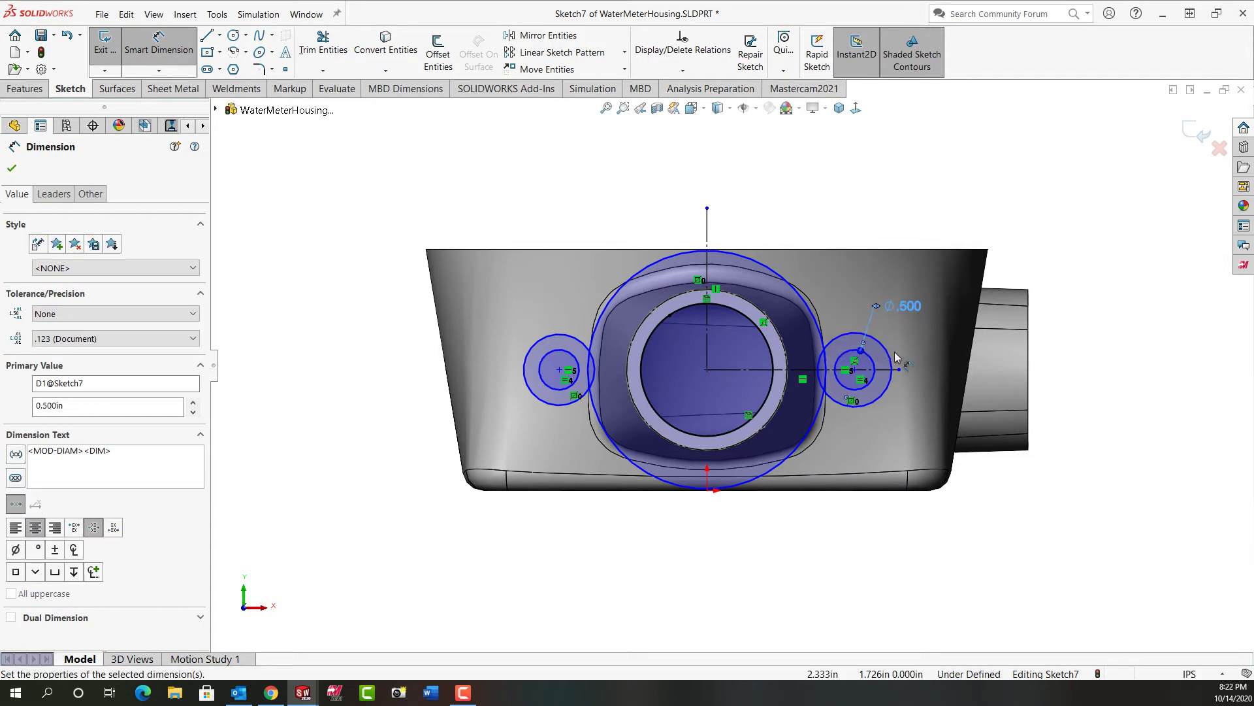
left_click(882, 344)
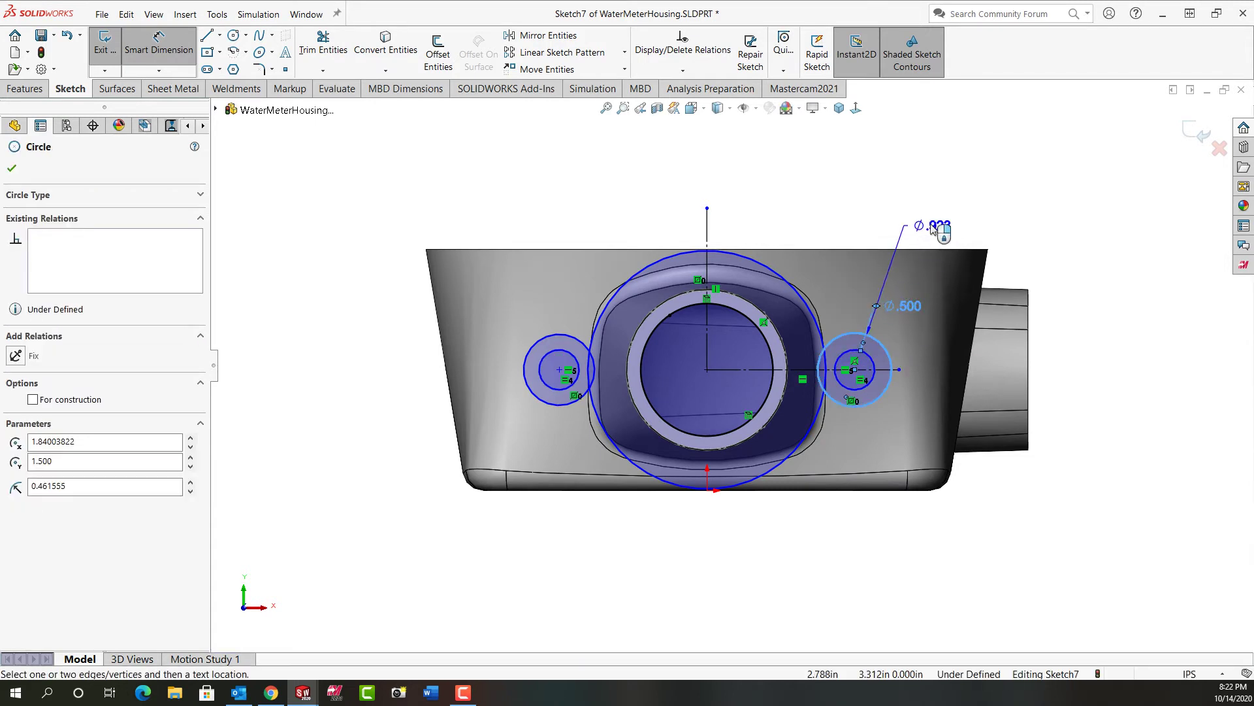
left_click(932, 227)
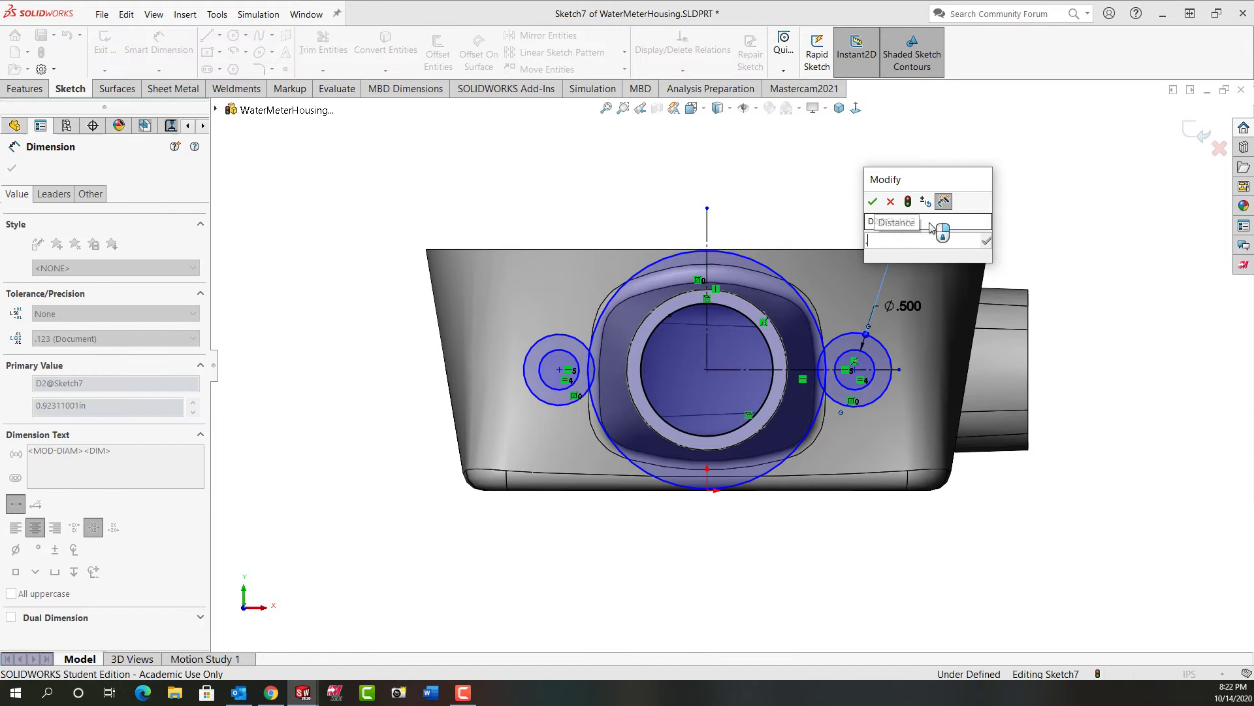
type(".75*2")
key("Return")
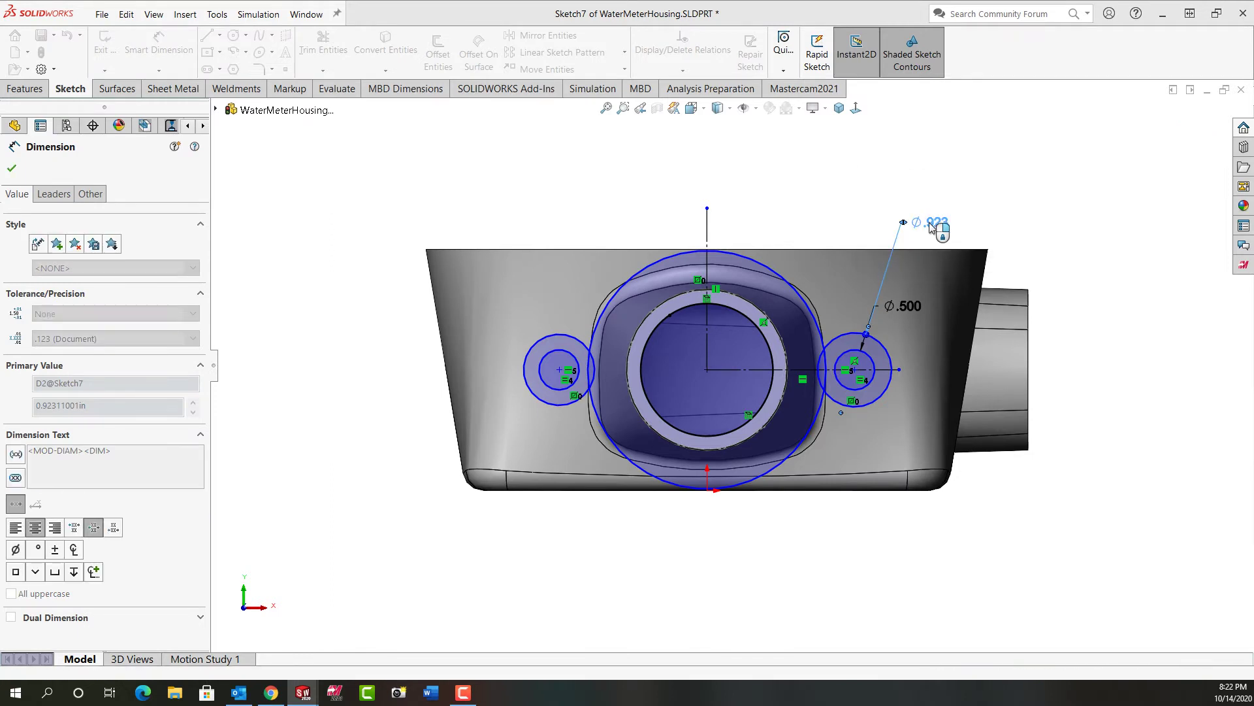
left_click(745, 258)
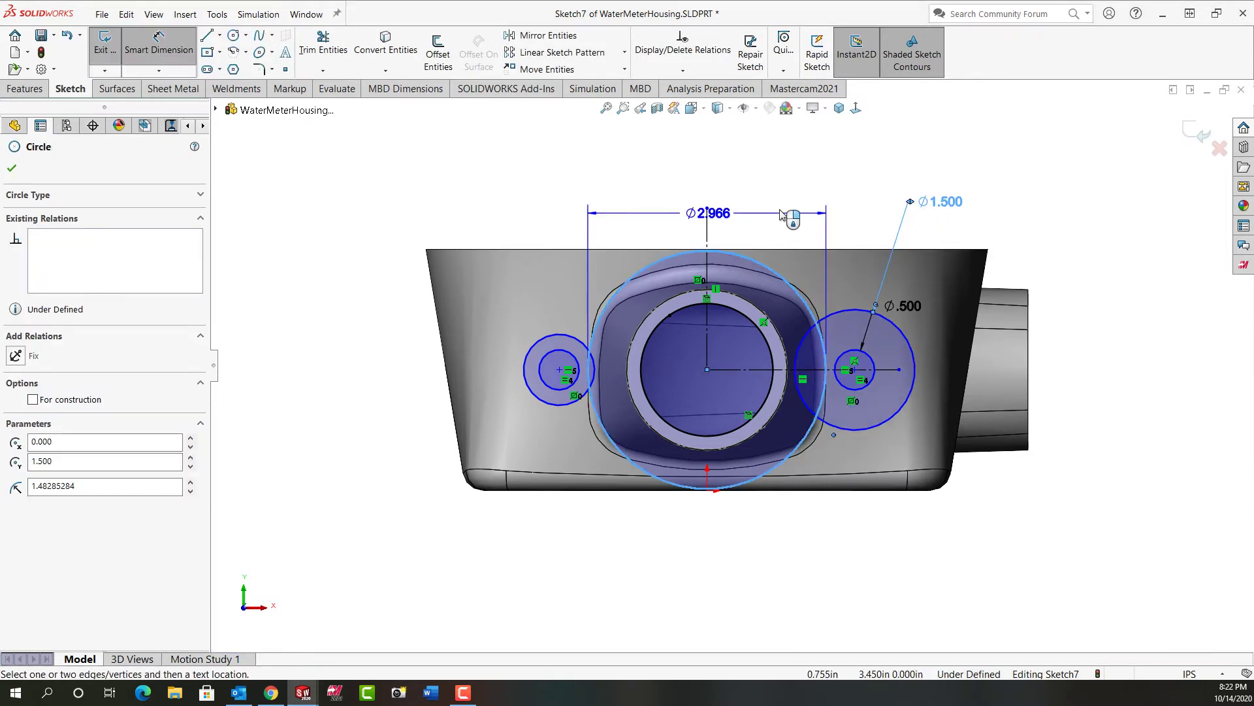
left_click(847, 188)
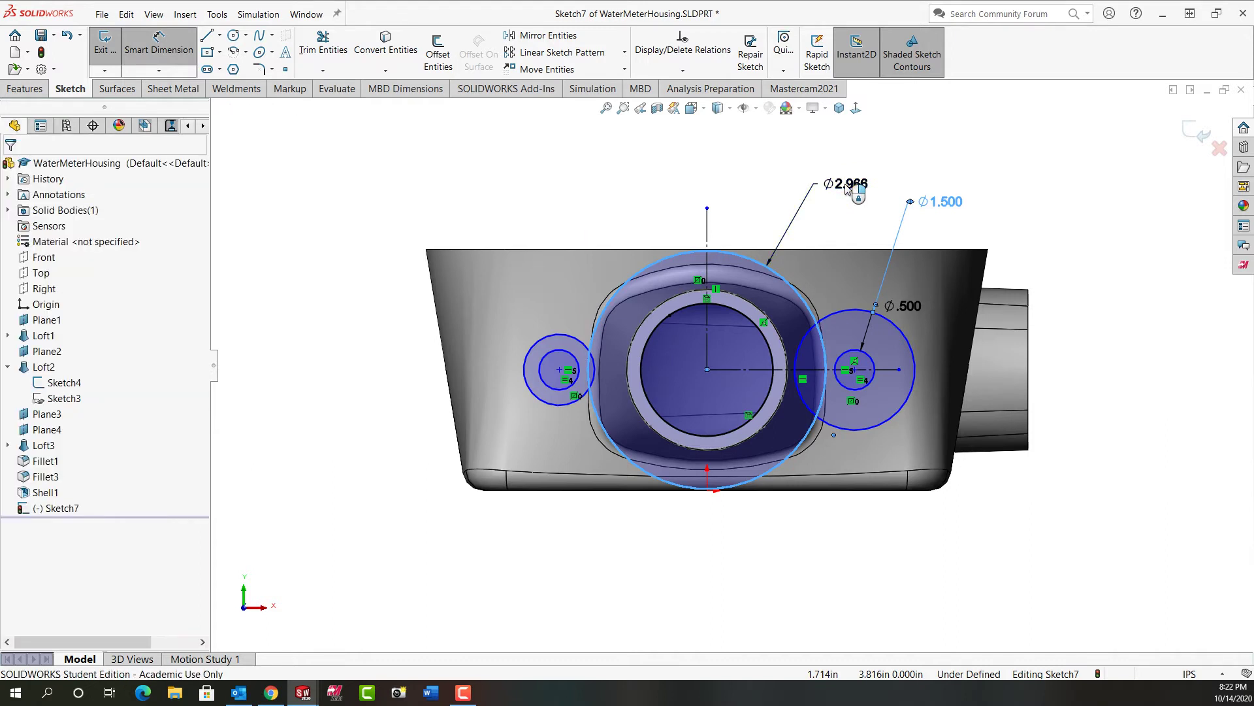
type("1.375")
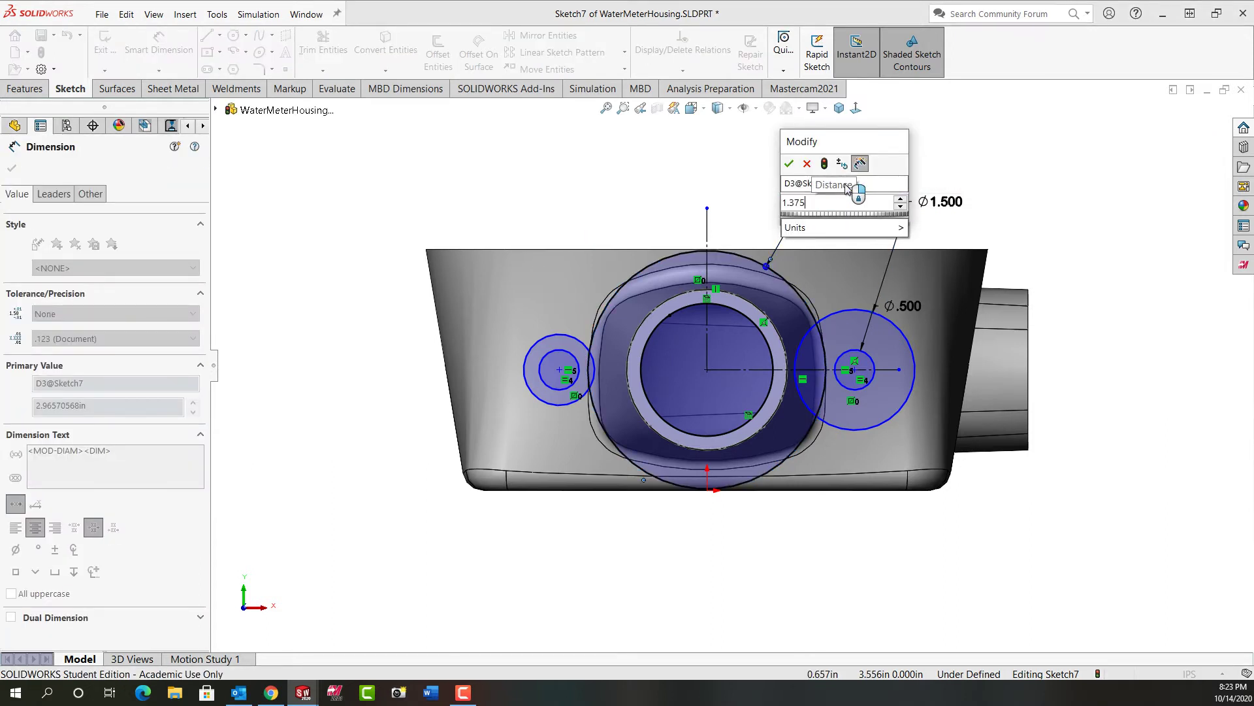
type("*2")
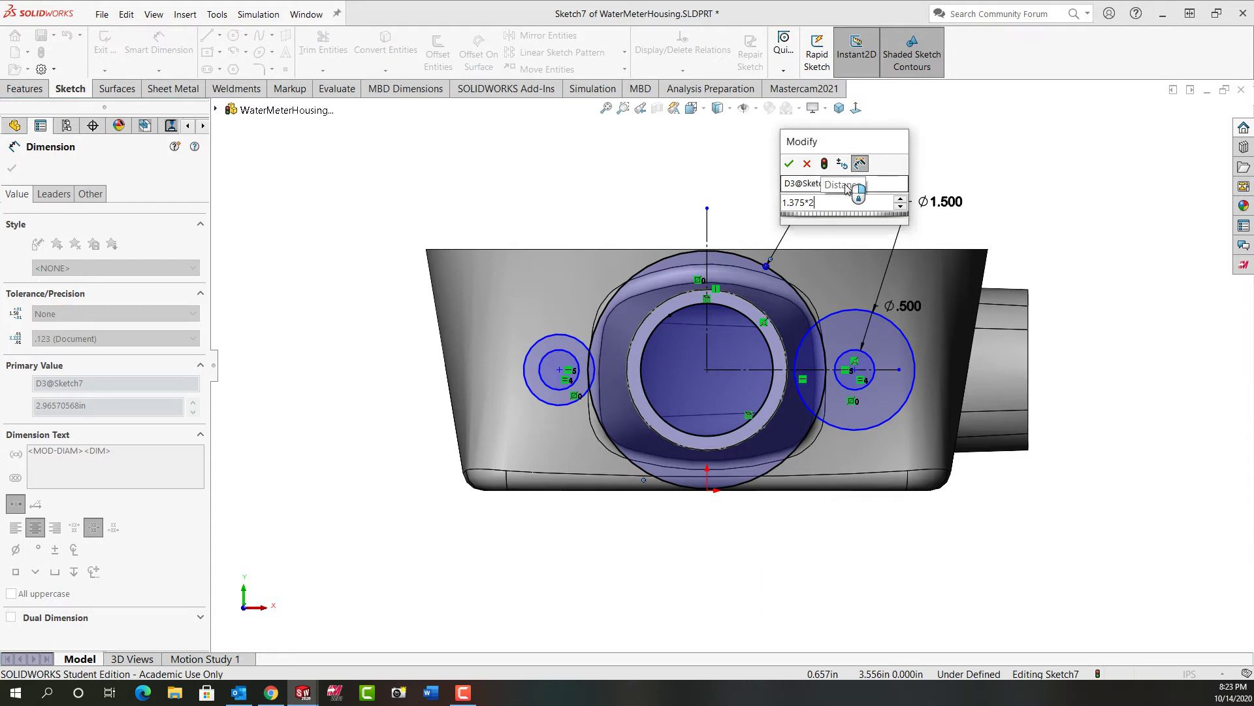
key("Return")
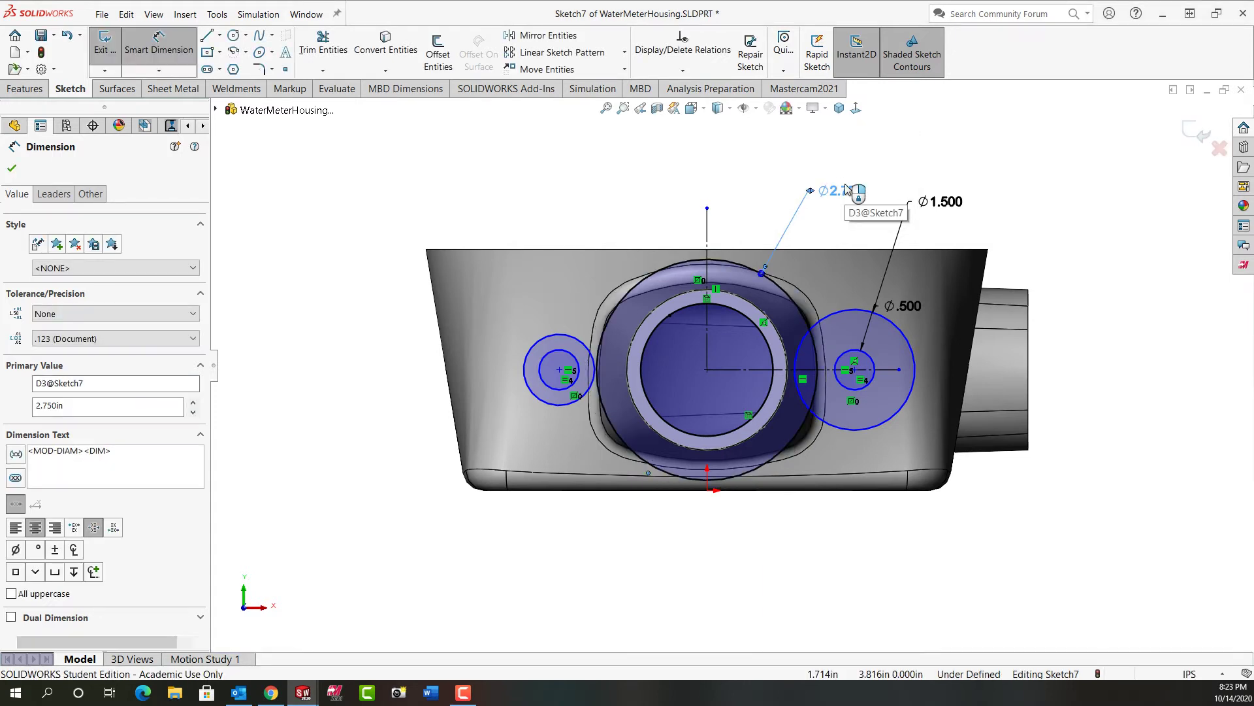
key("Escape")
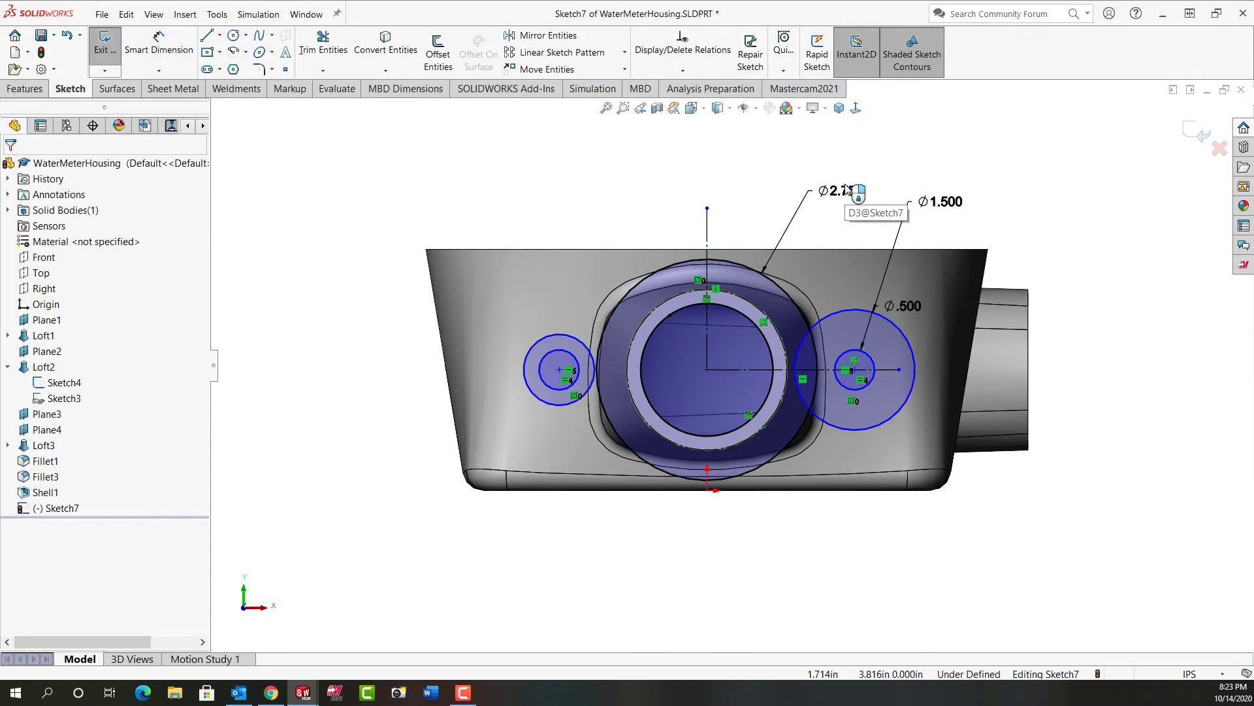
Make the left outer circle equal to the right Ø1.500 circle.
left_click(560, 405)
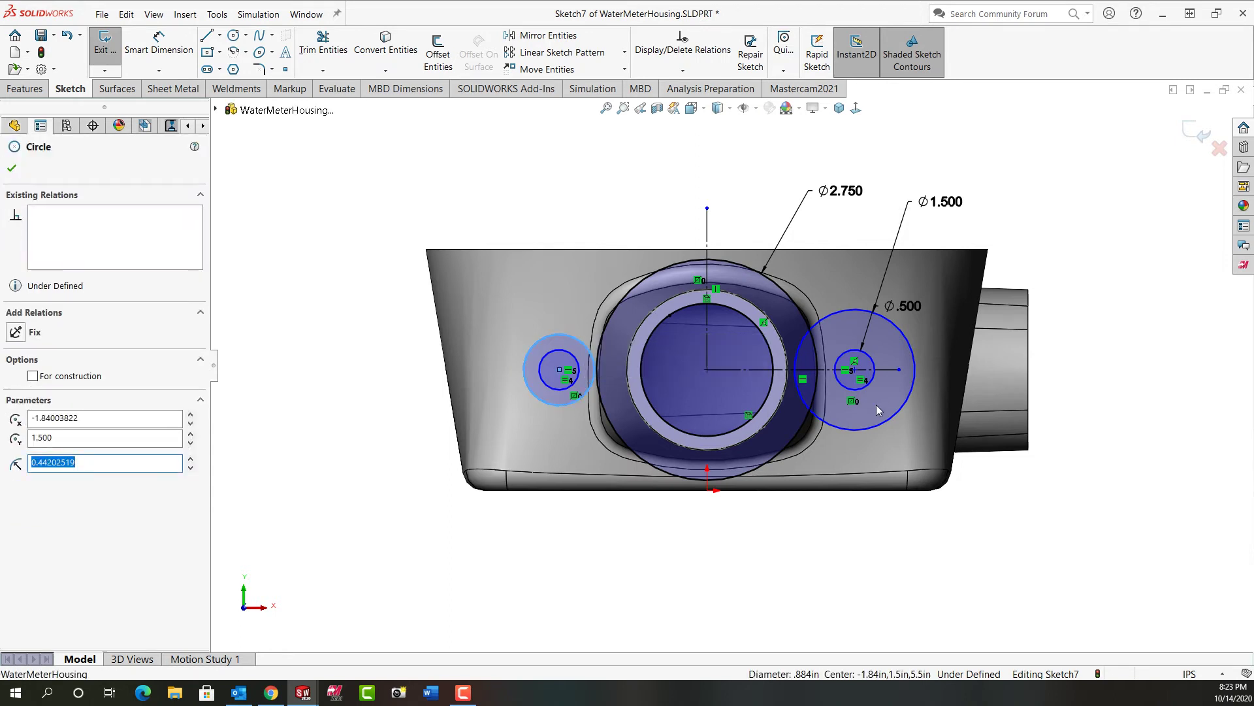
left_click(865, 428, "ctrl")
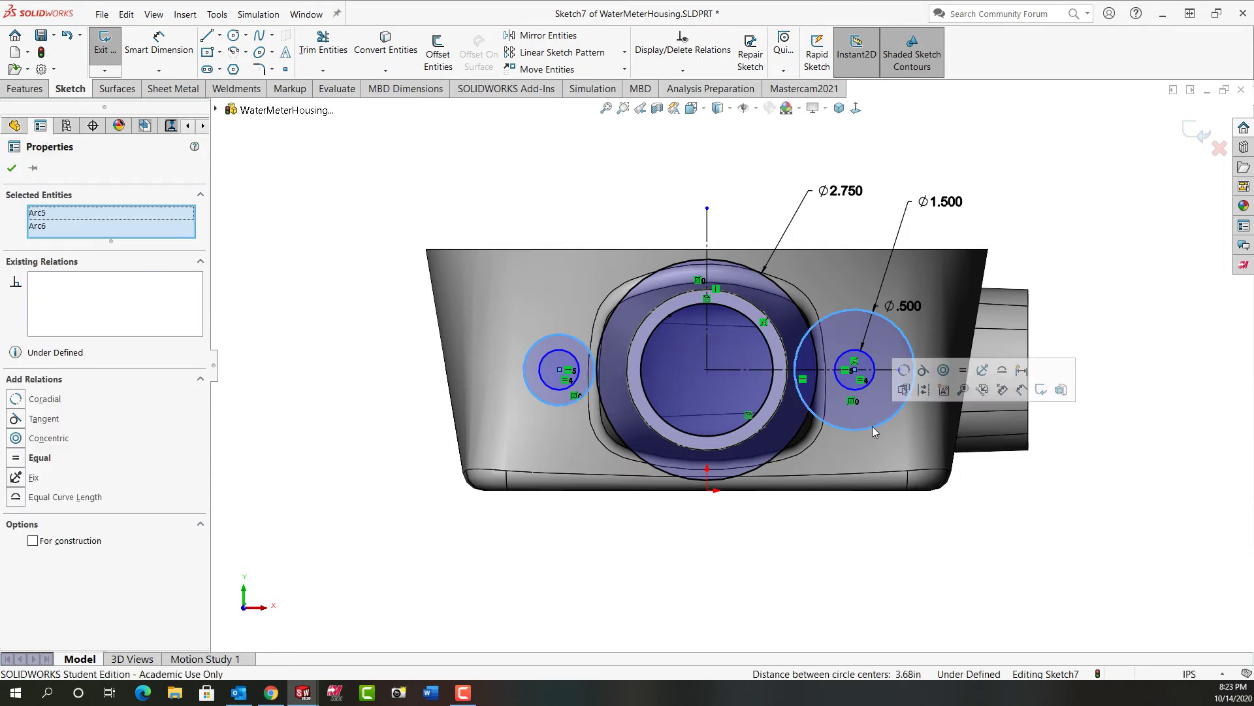
left_click(966, 374)
left_click(861, 555)
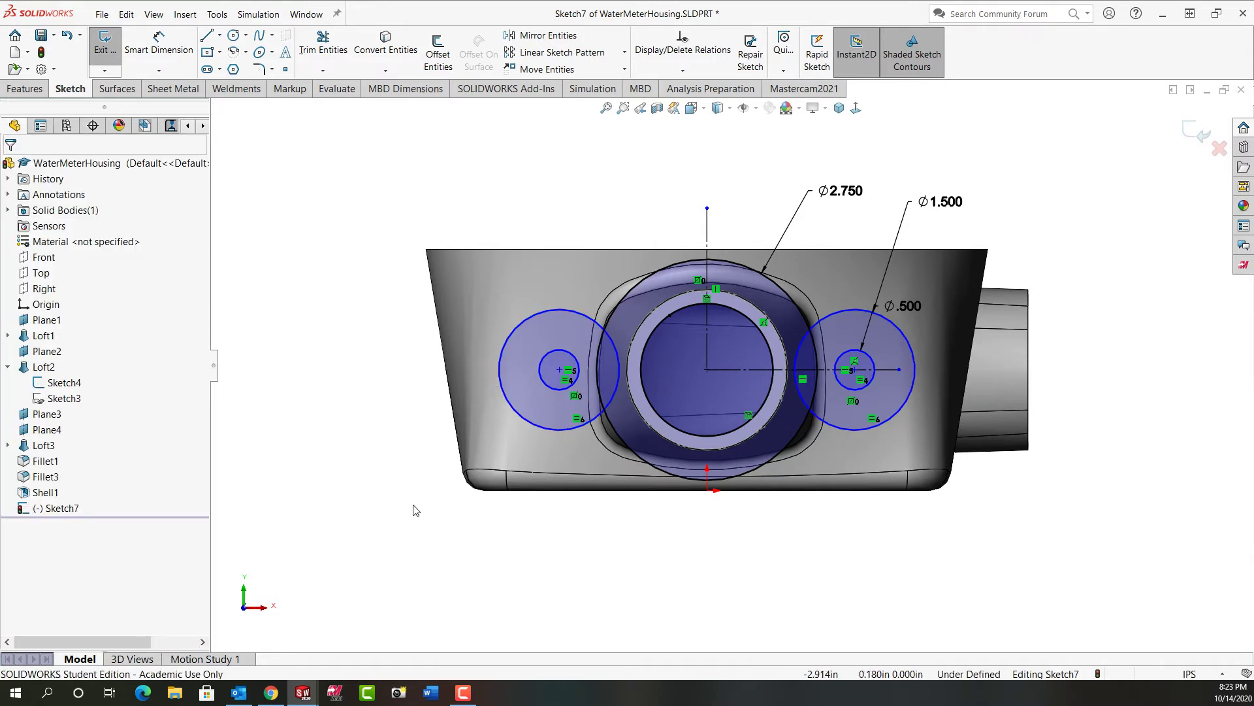
Dimension the two boss circles' outer edges 5.000 in apart using the Max arc condition.
right_click_drag(316, 542, 314, 476)
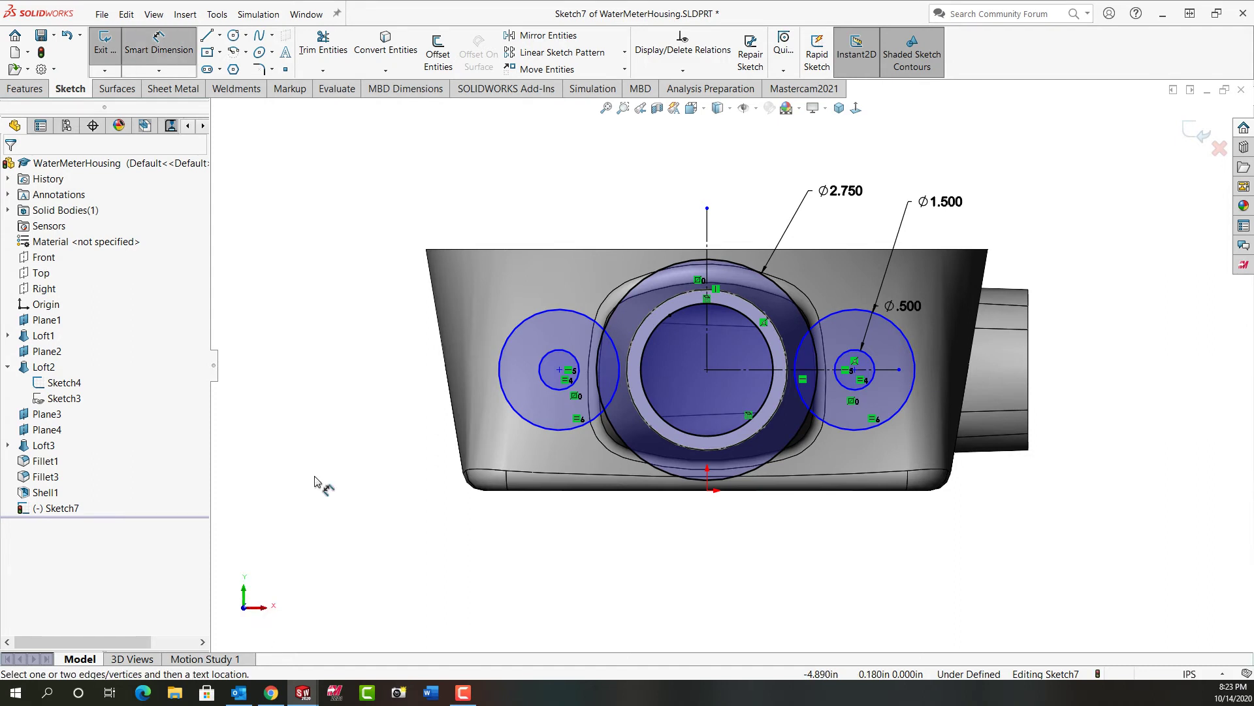
left_click(511, 406)
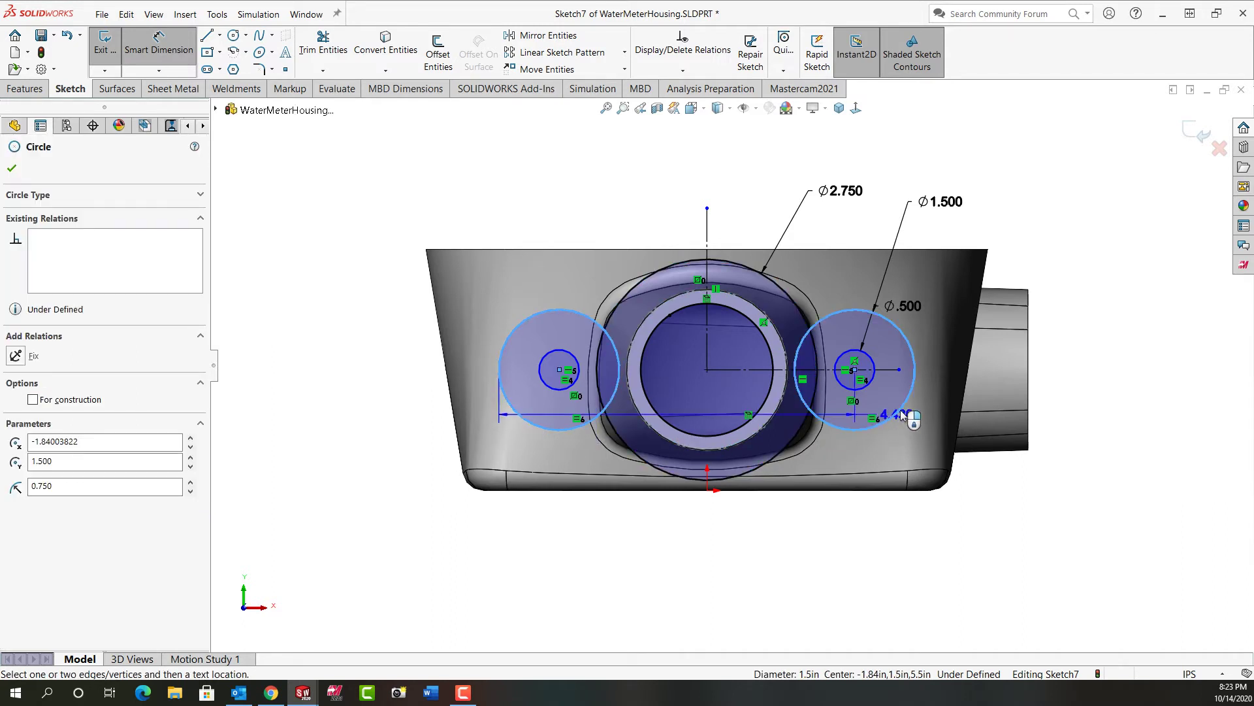
left_click(909, 407)
left_click(904, 400)
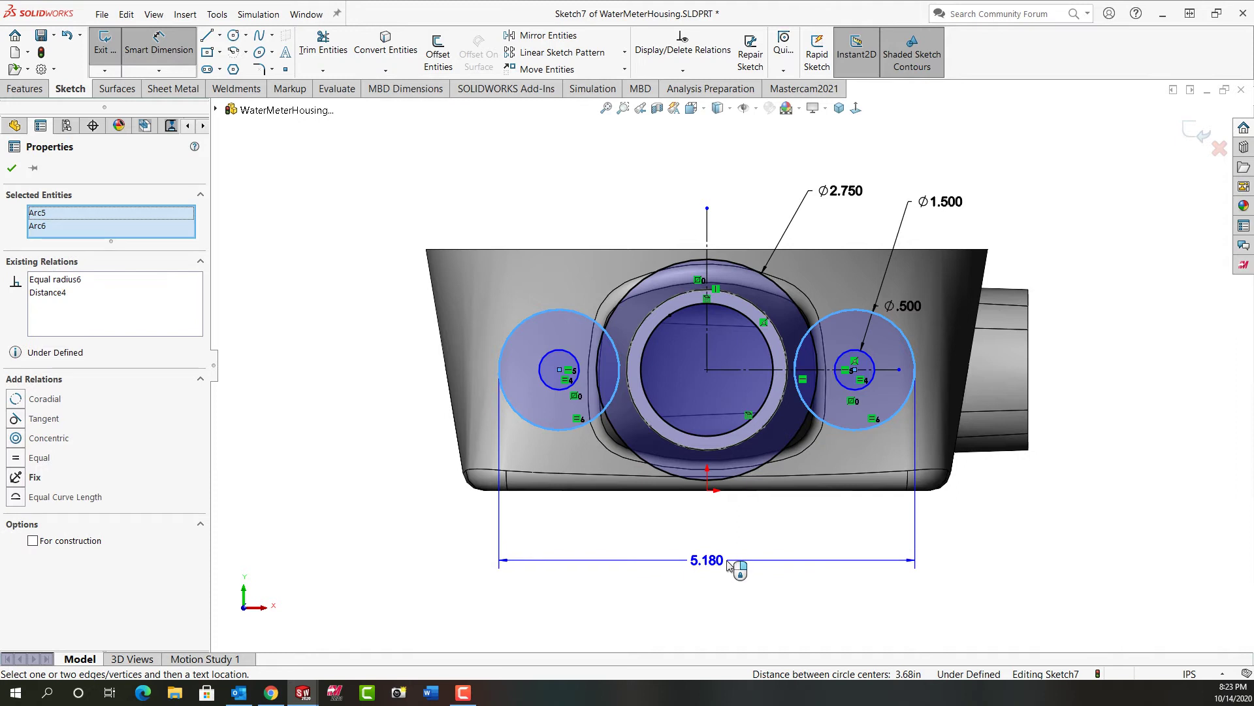
left_click(726, 556)
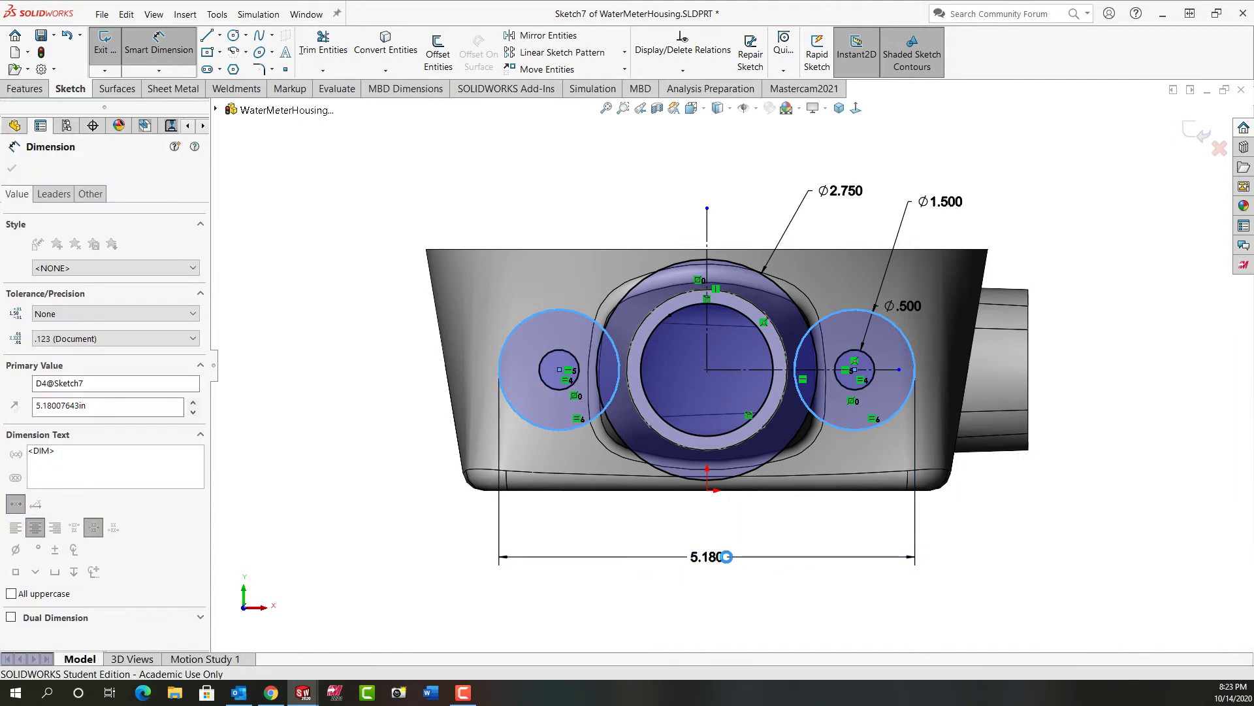
type("5.5")
key("Return")
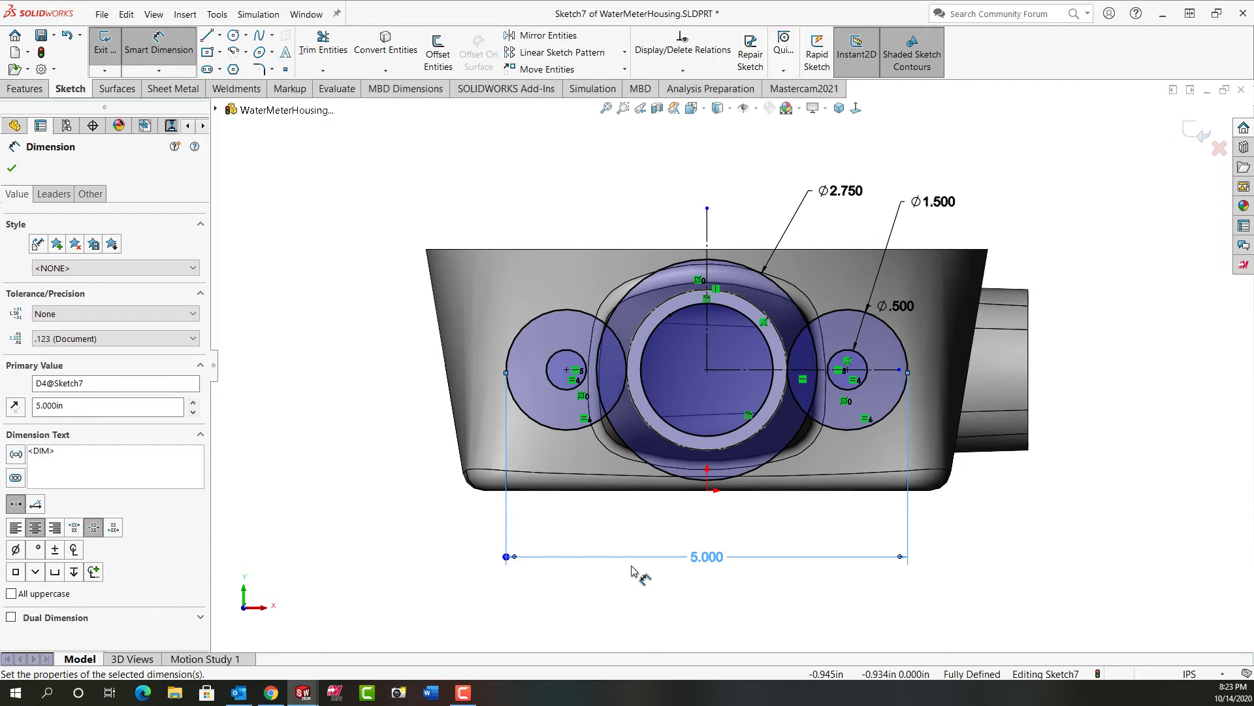
left_click(54, 194)
scroll(199, 595, "down", 2)
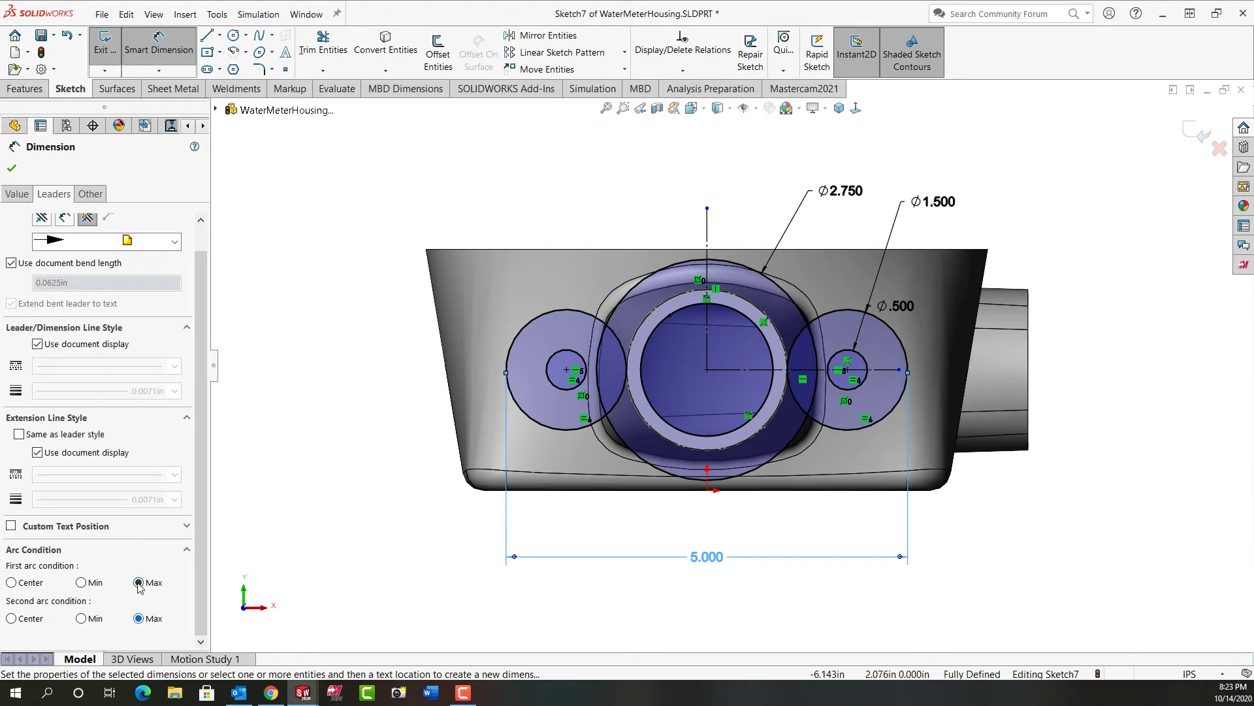
left_click(12, 169)
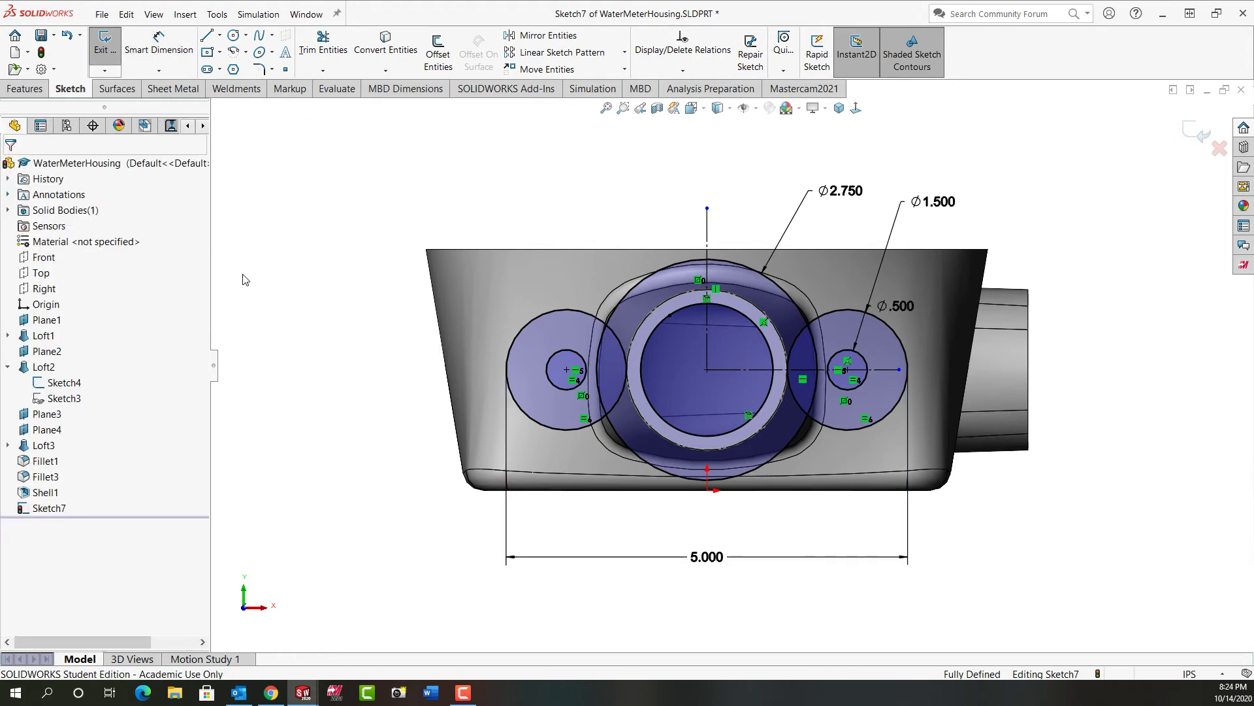
Draw upper and lower lines joining the left bolt circle to the Ø2.750 circle.
right_click_drag(509, 178, 439, 180)
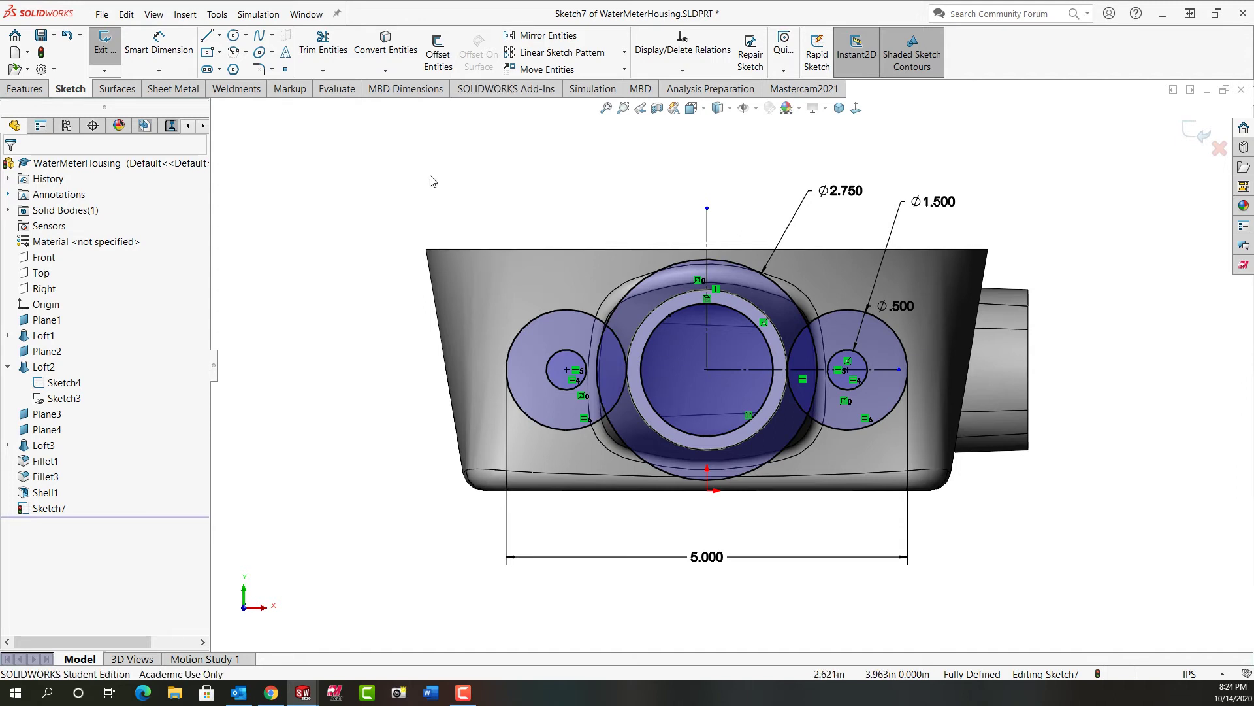
left_click(670, 265)
left_click(547, 313)
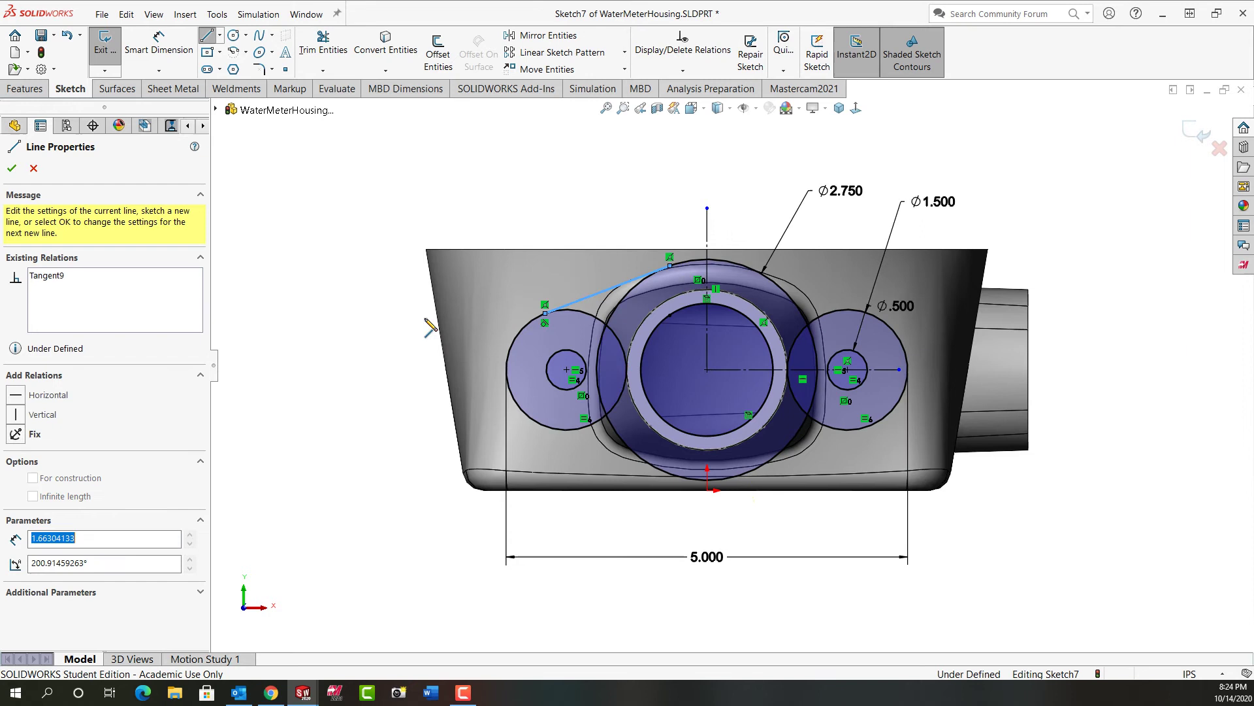
key("Escape")
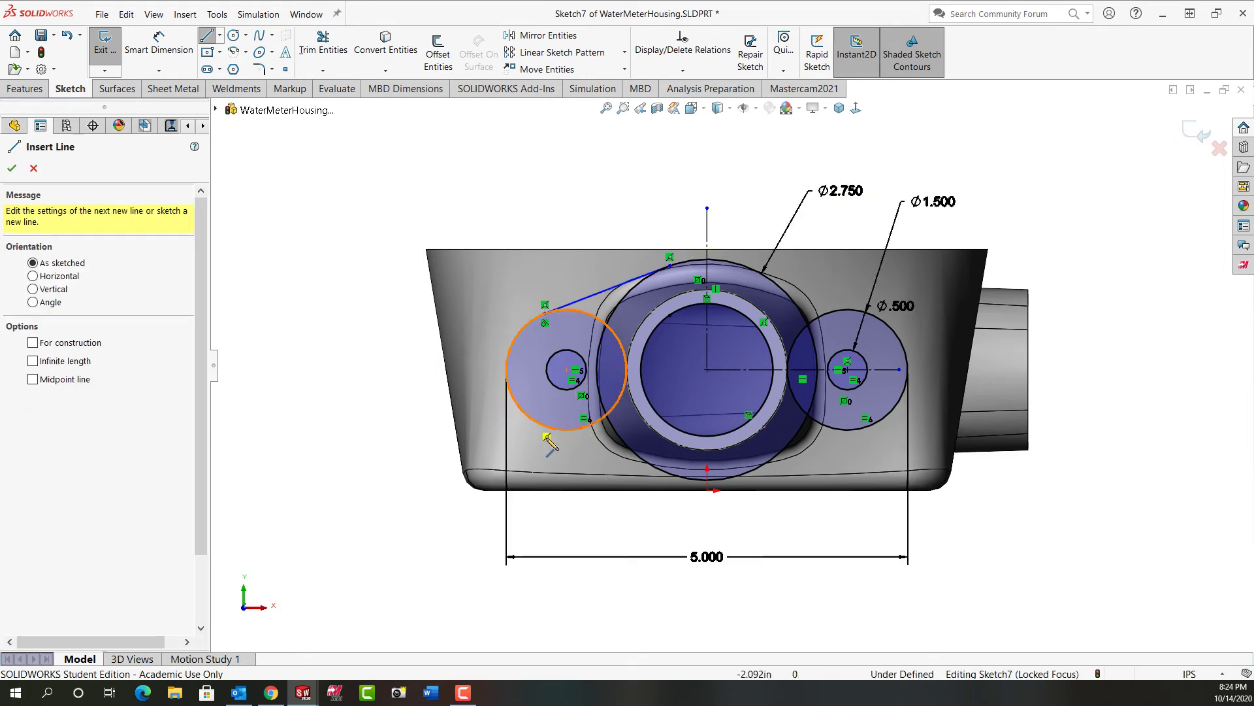
left_click(563, 430)
left_click(545, 426)
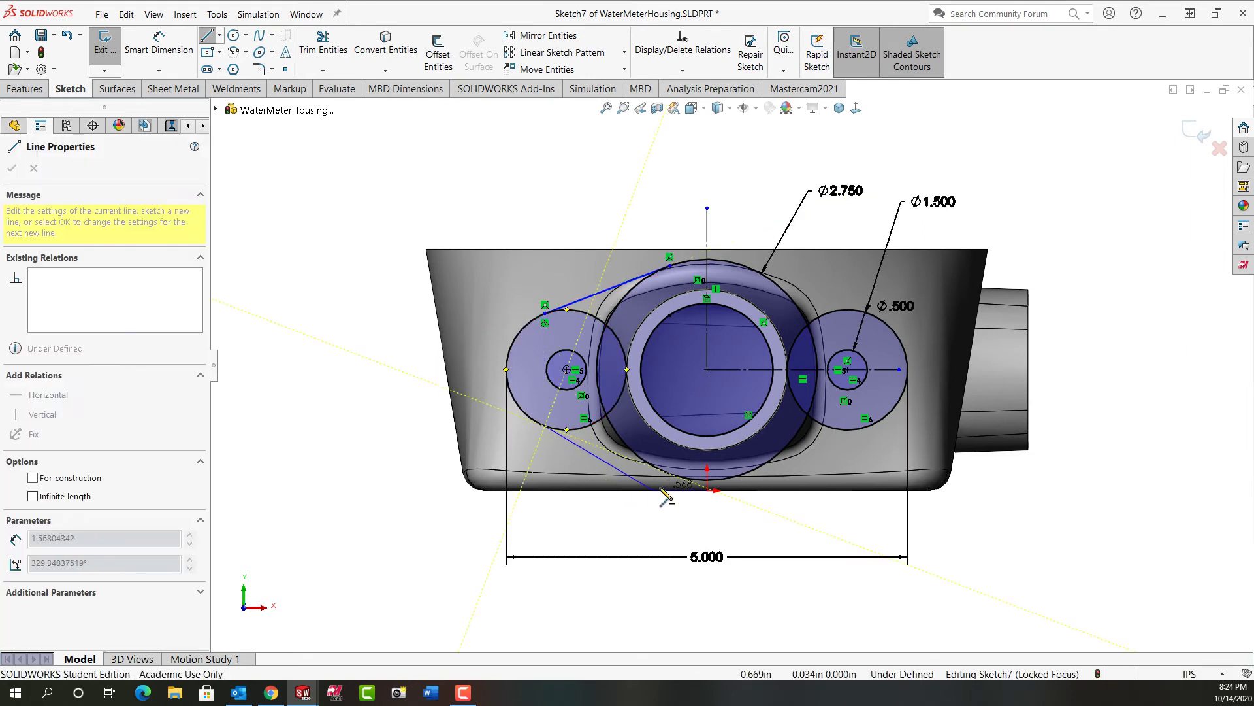
left_click(686, 481)
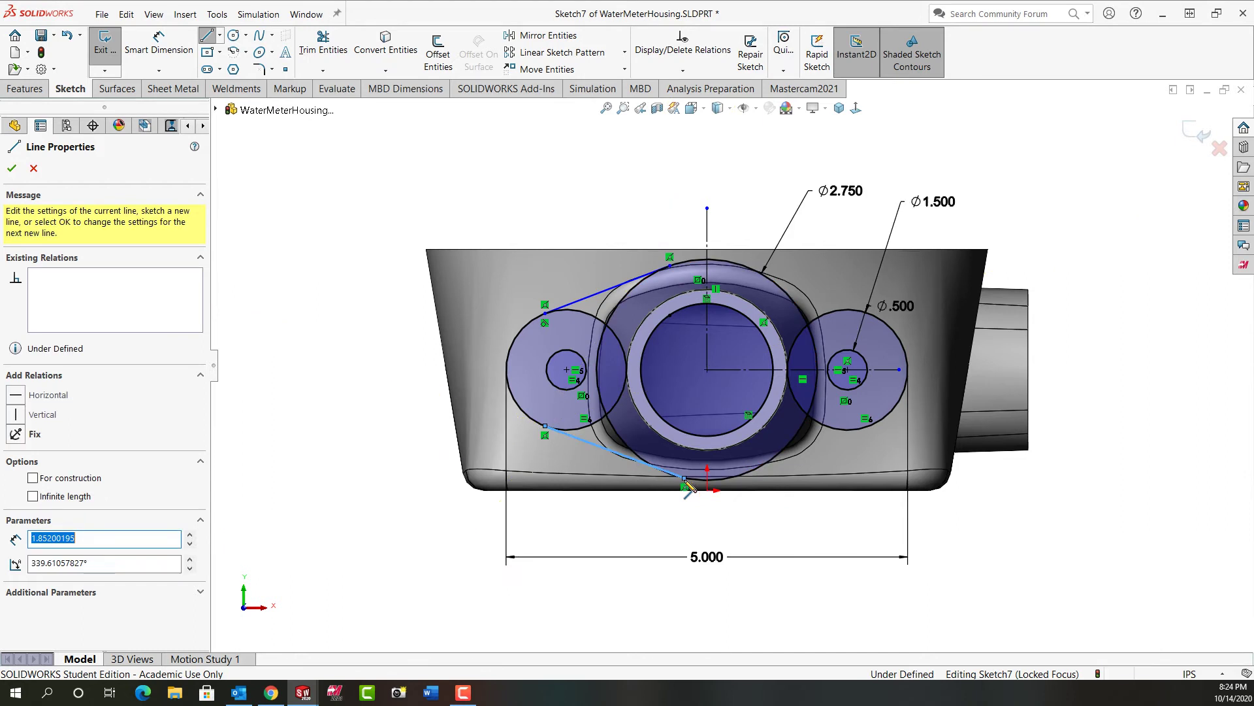
key("Escape")
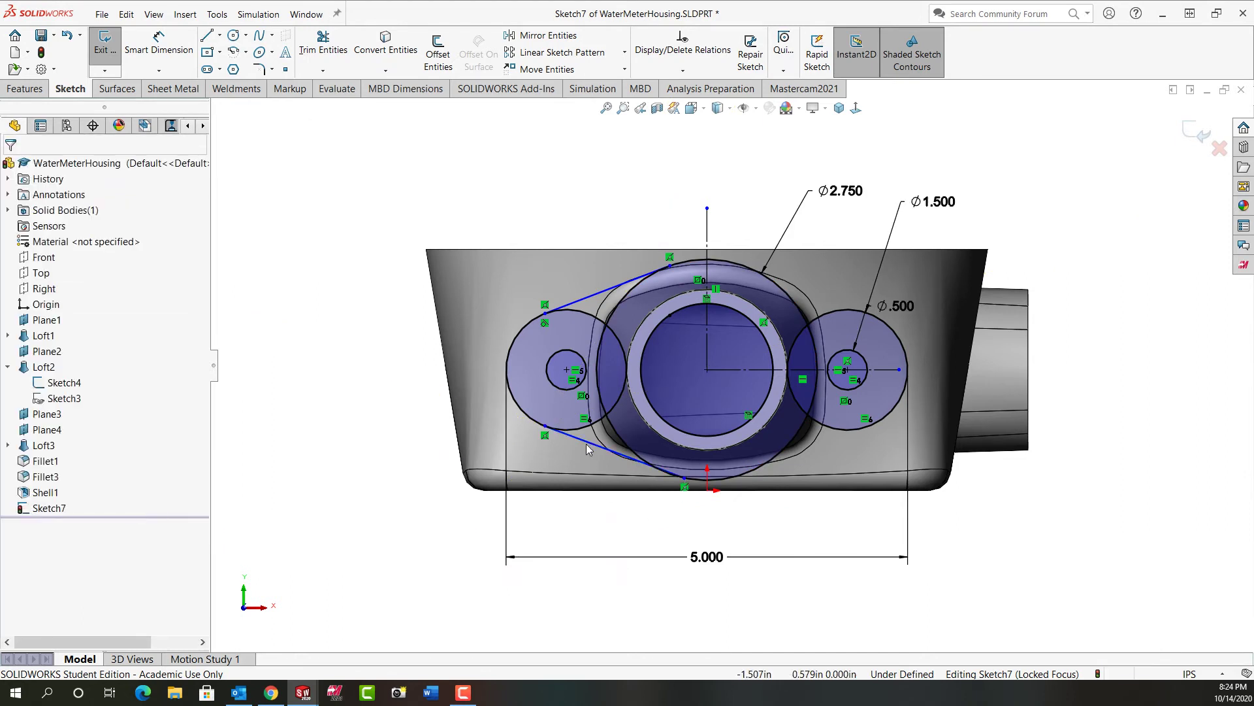
Make both lines tangent to the left bolt circle and the Ø2.750 circle, fully defining the sketch.
left_click(580, 438)
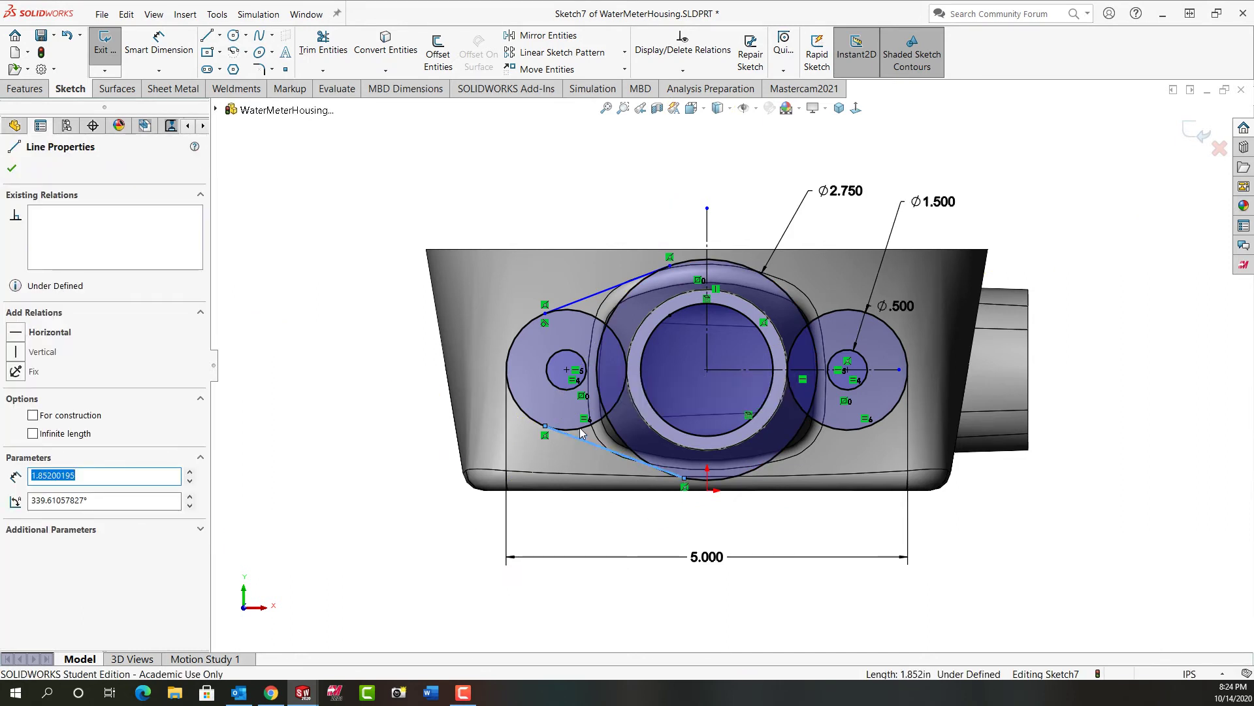
left_click(578, 427, "ctrl")
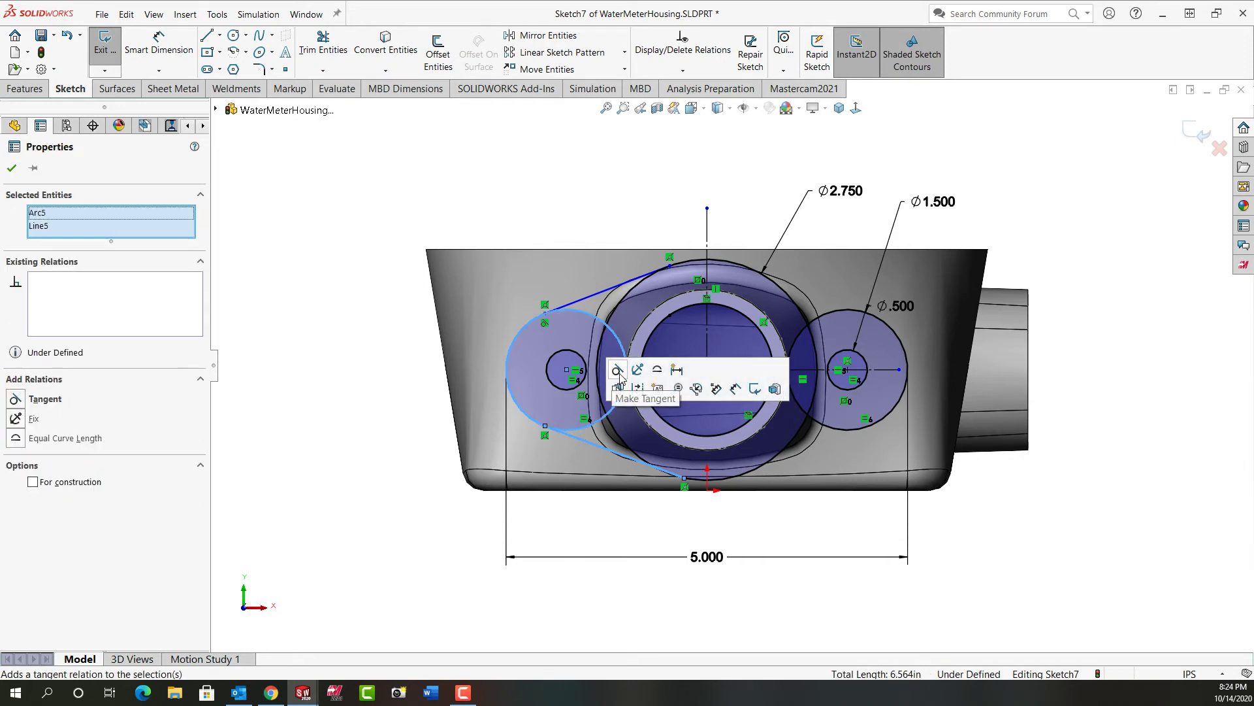
left_click(617, 371)
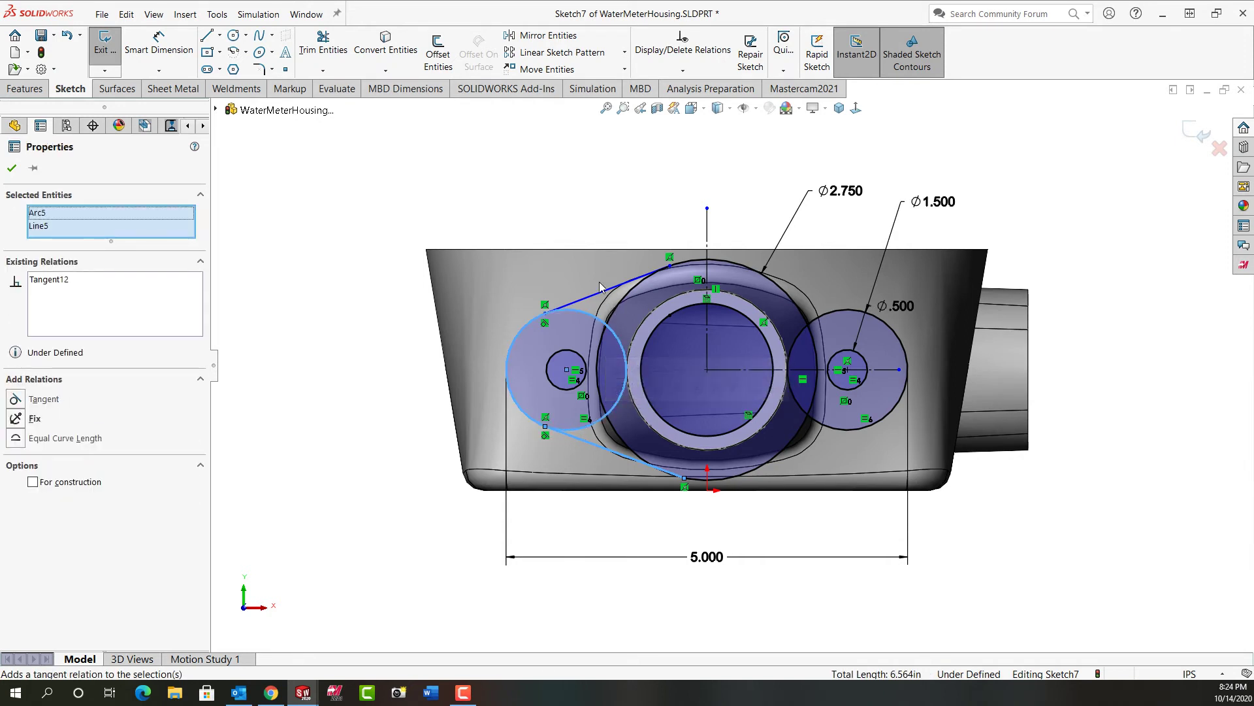
left_click(619, 288)
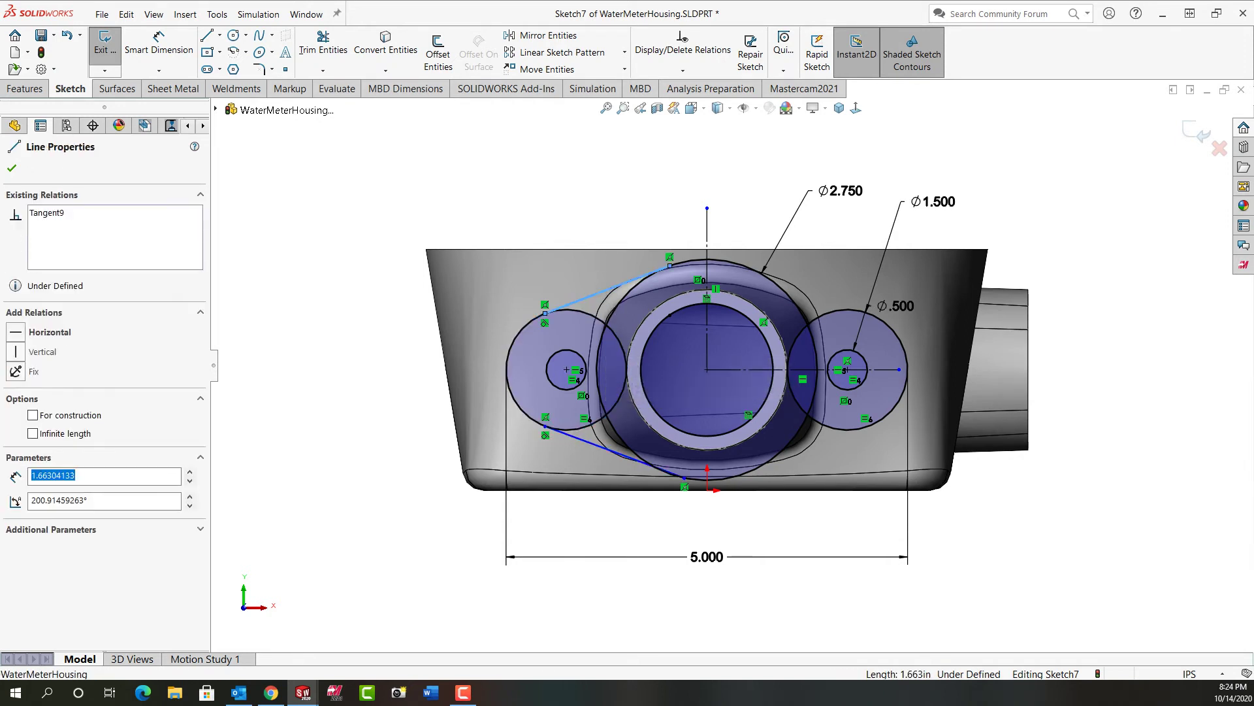
left_click(630, 295, "ctrl")
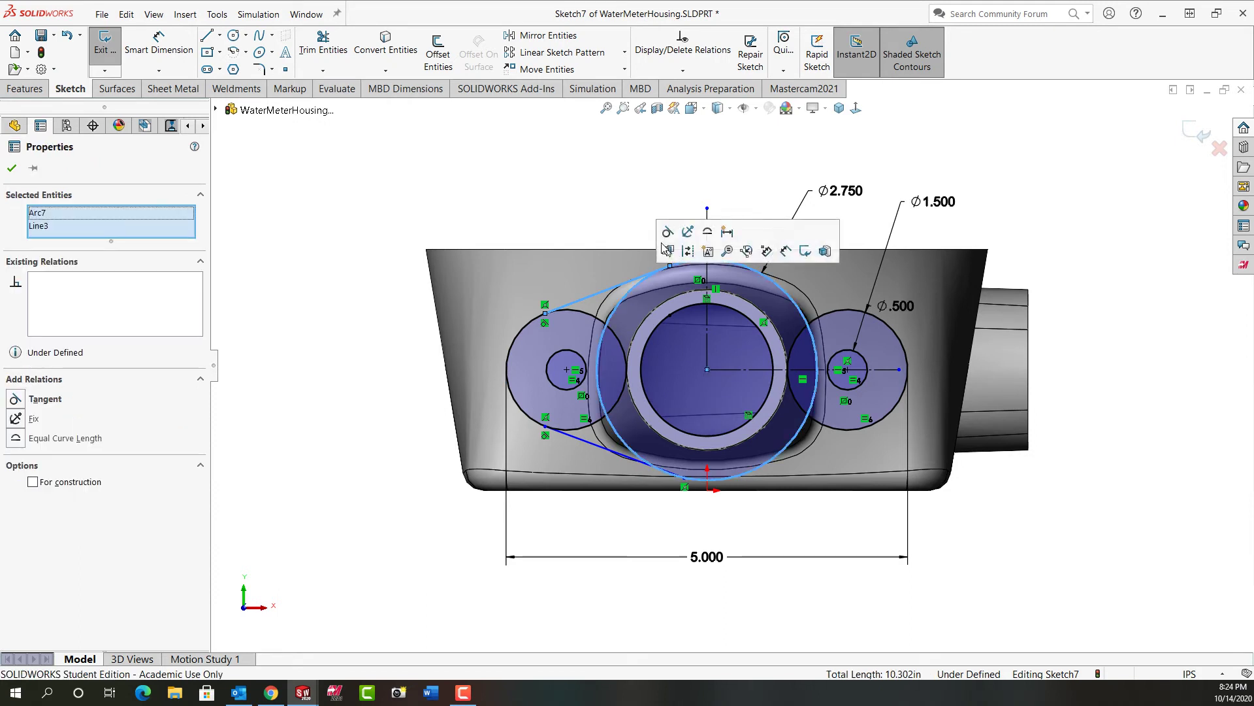
left_click(667, 233)
key("Escape")
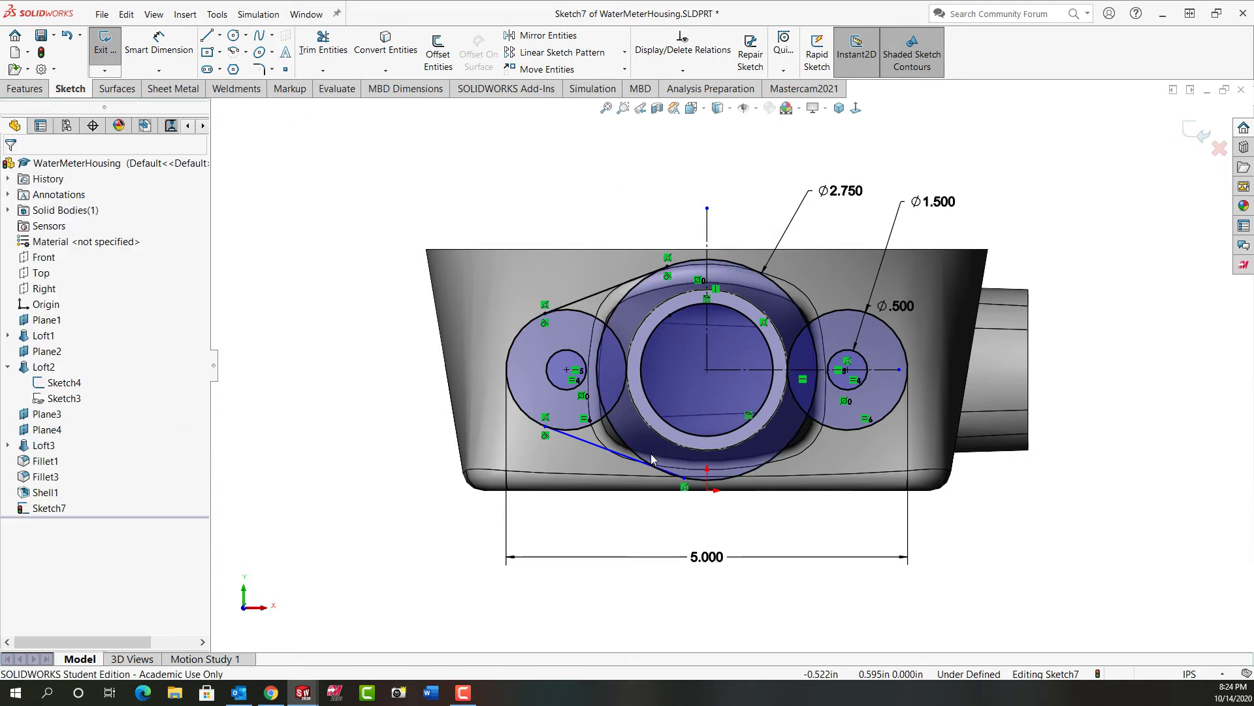
left_click(623, 457)
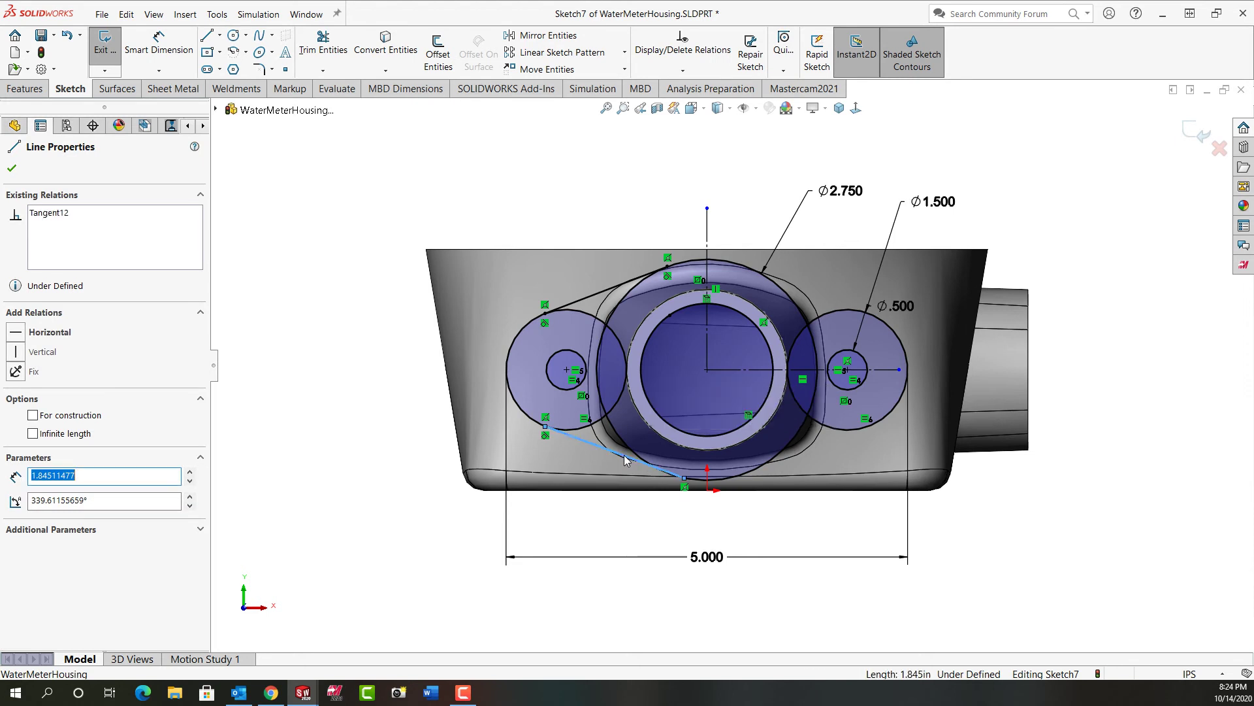
left_click(631, 455, "ctrl")
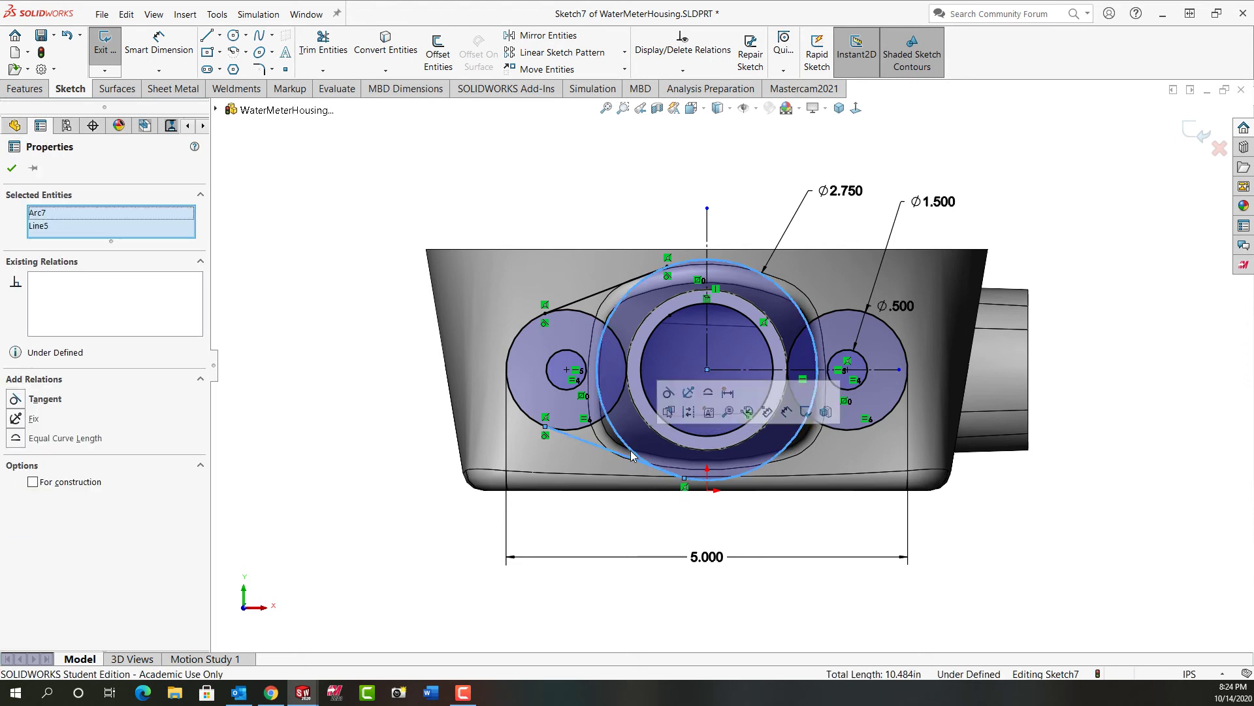
left_click(667, 392)
left_click(627, 524)
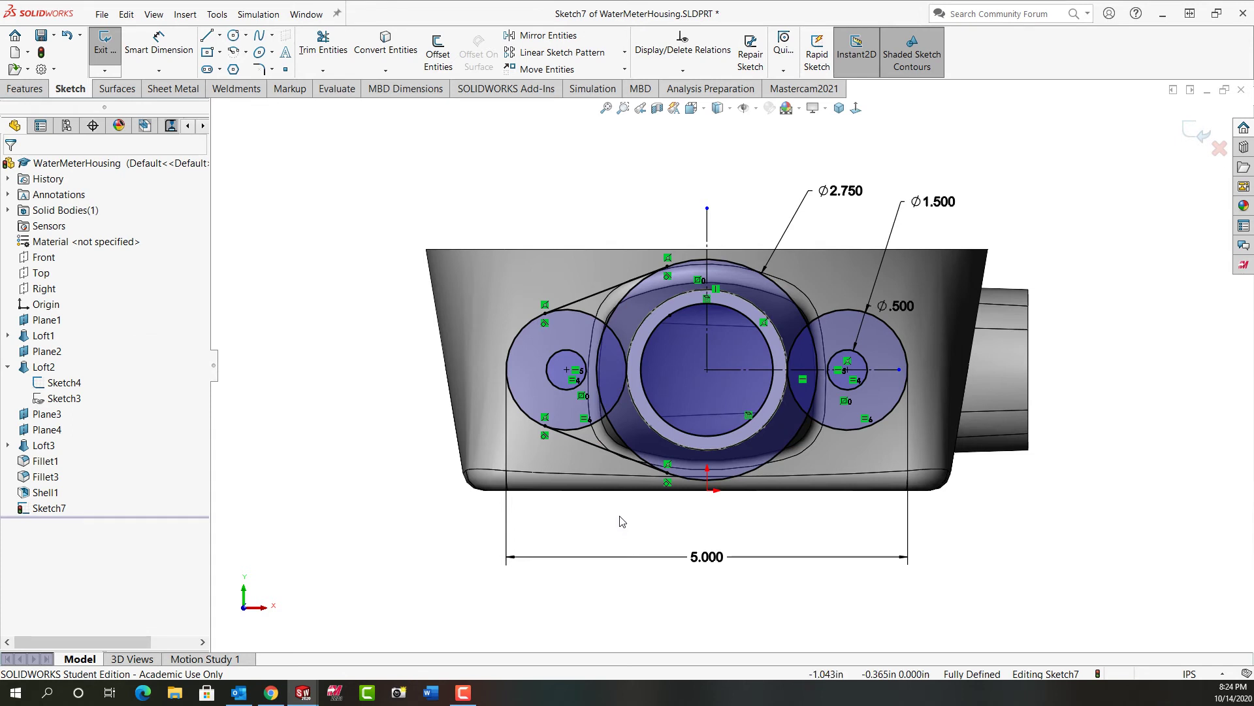
Mirror the upper and lower tangent lines about the vertical centerline onto the right boss circle.
left_click(597, 446)
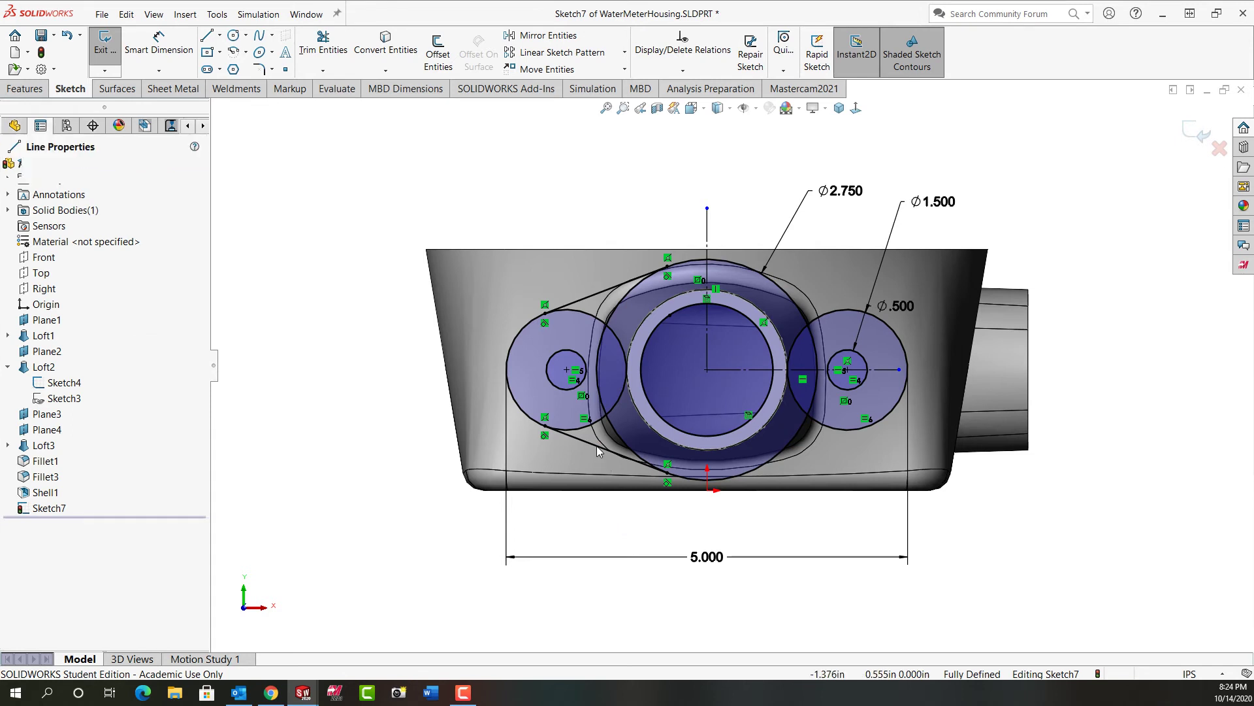
left_click(589, 296, "ctrl")
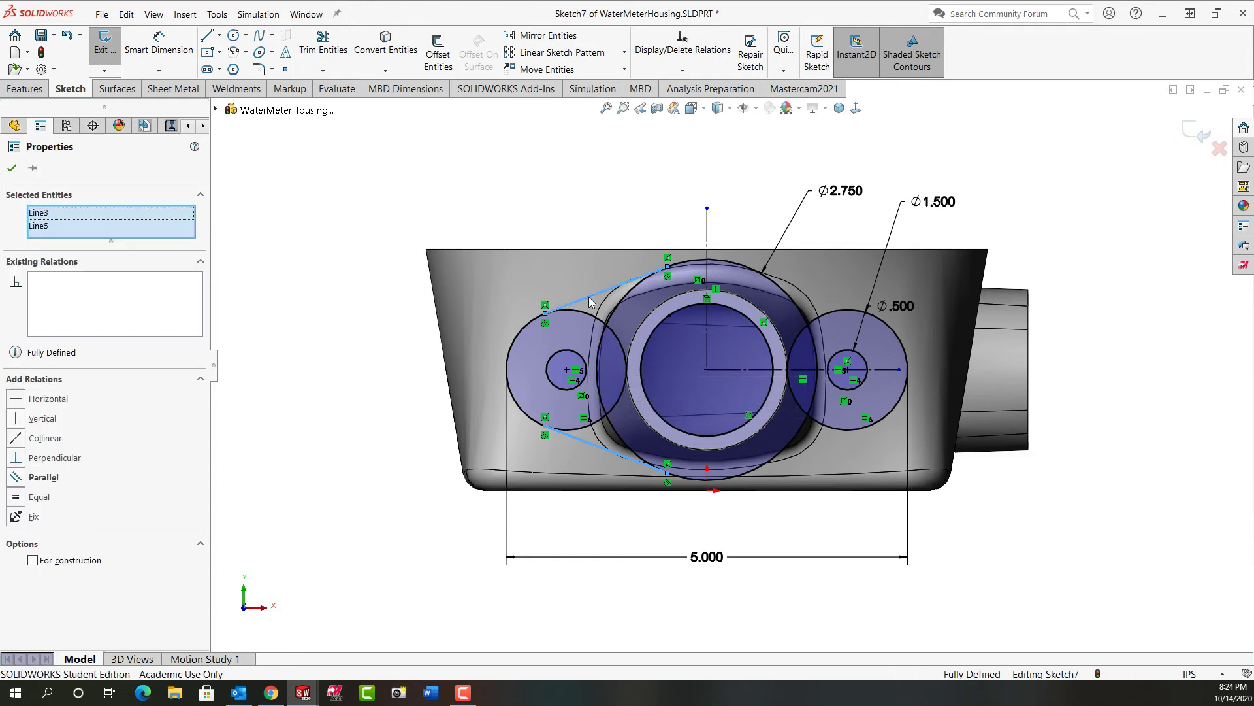
left_click(709, 234, "ctrl")
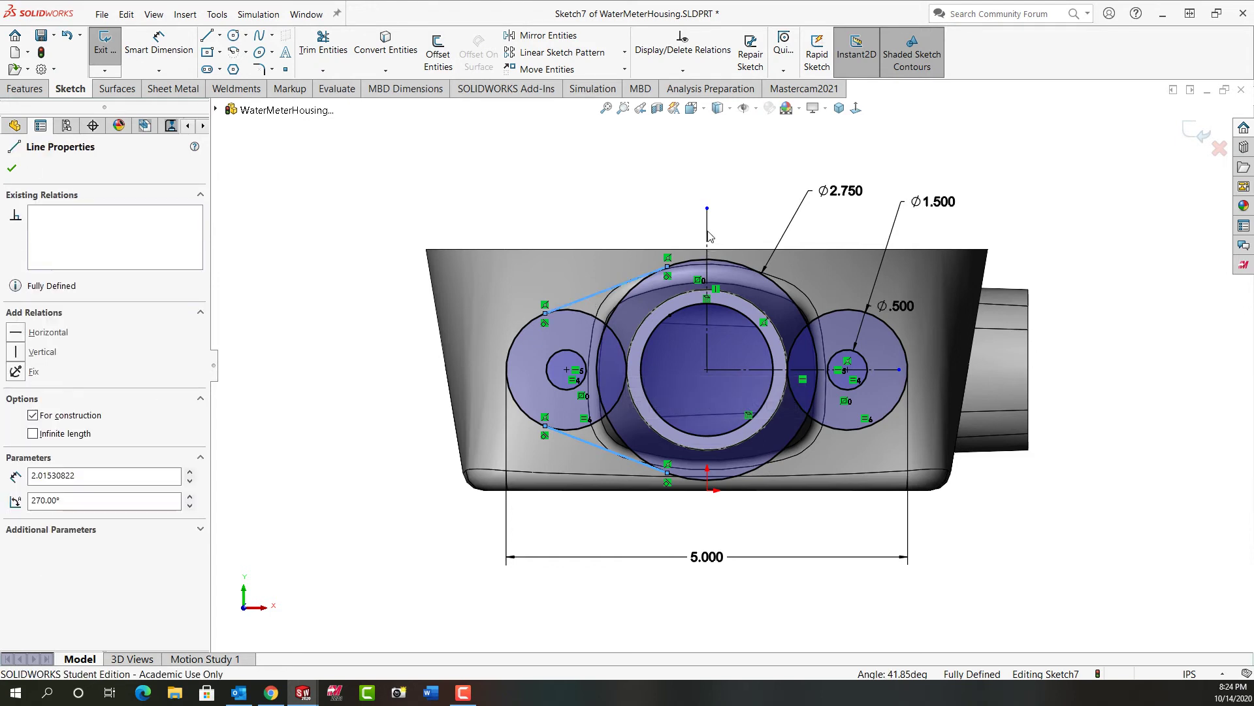
left_click(527, 37)
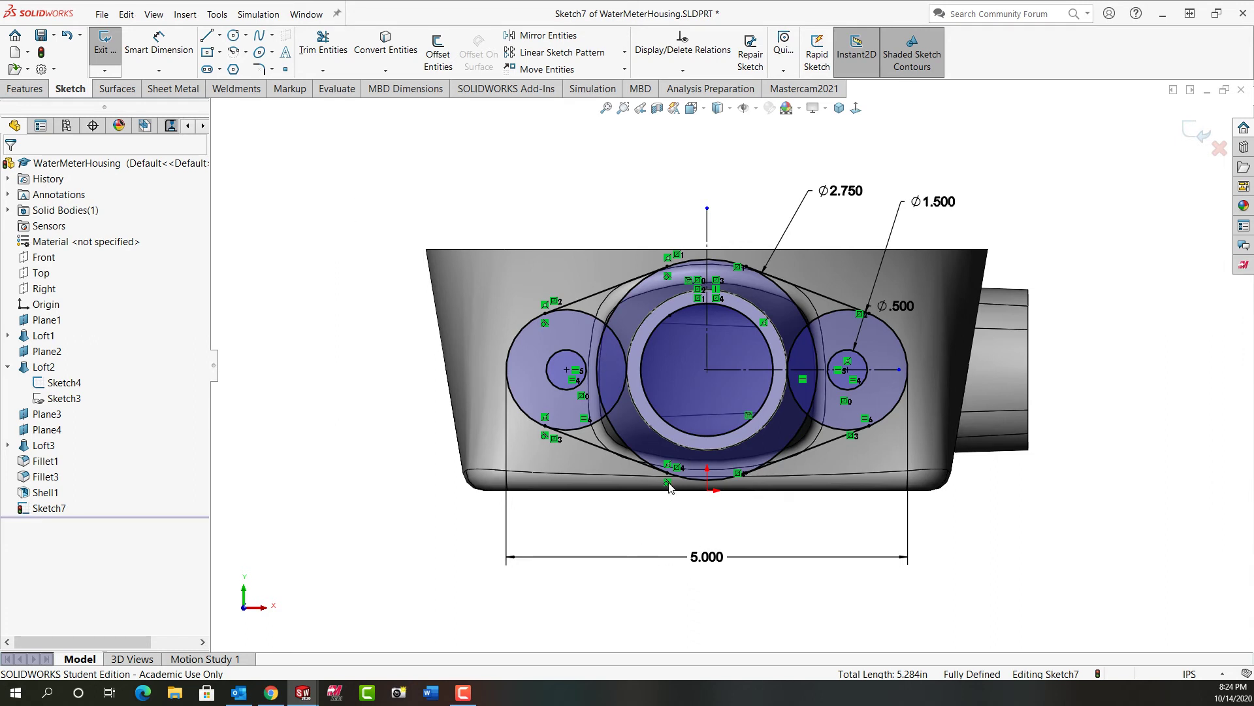
scroll(783, 371, "down", 2)
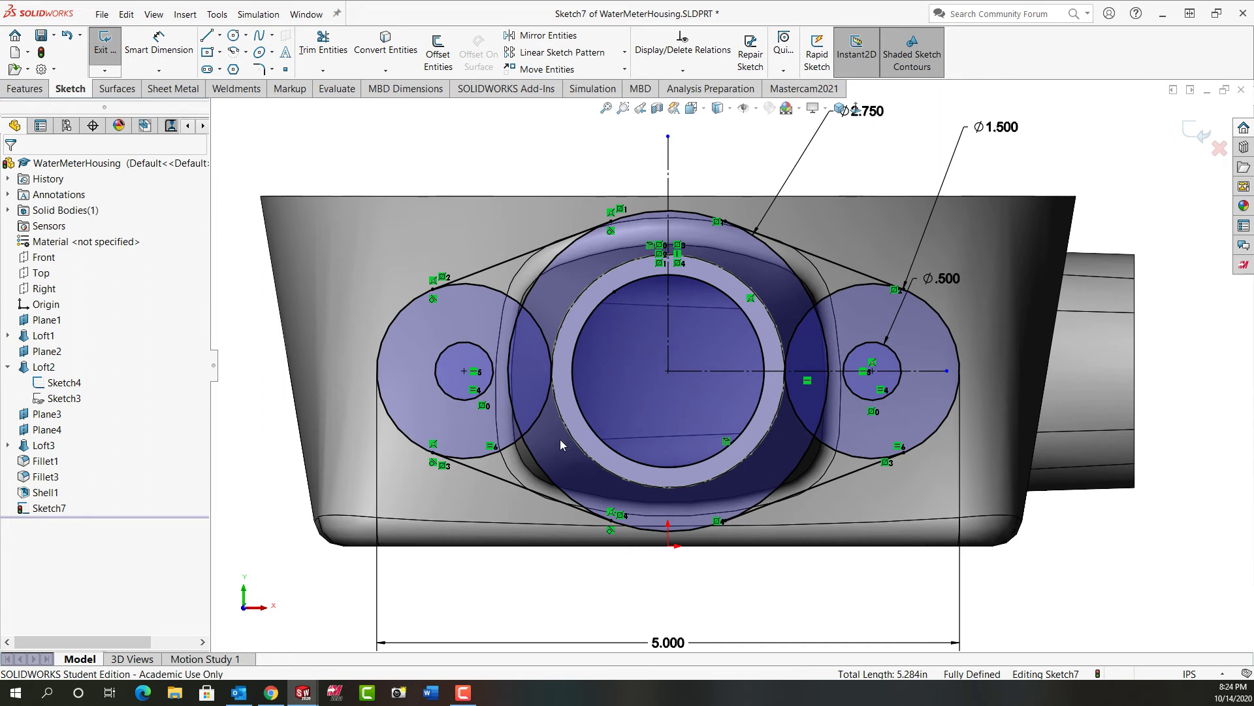
Power-trim the overlapping inner arcs of the left, central and right circles into one outline.
left_click(328, 47)
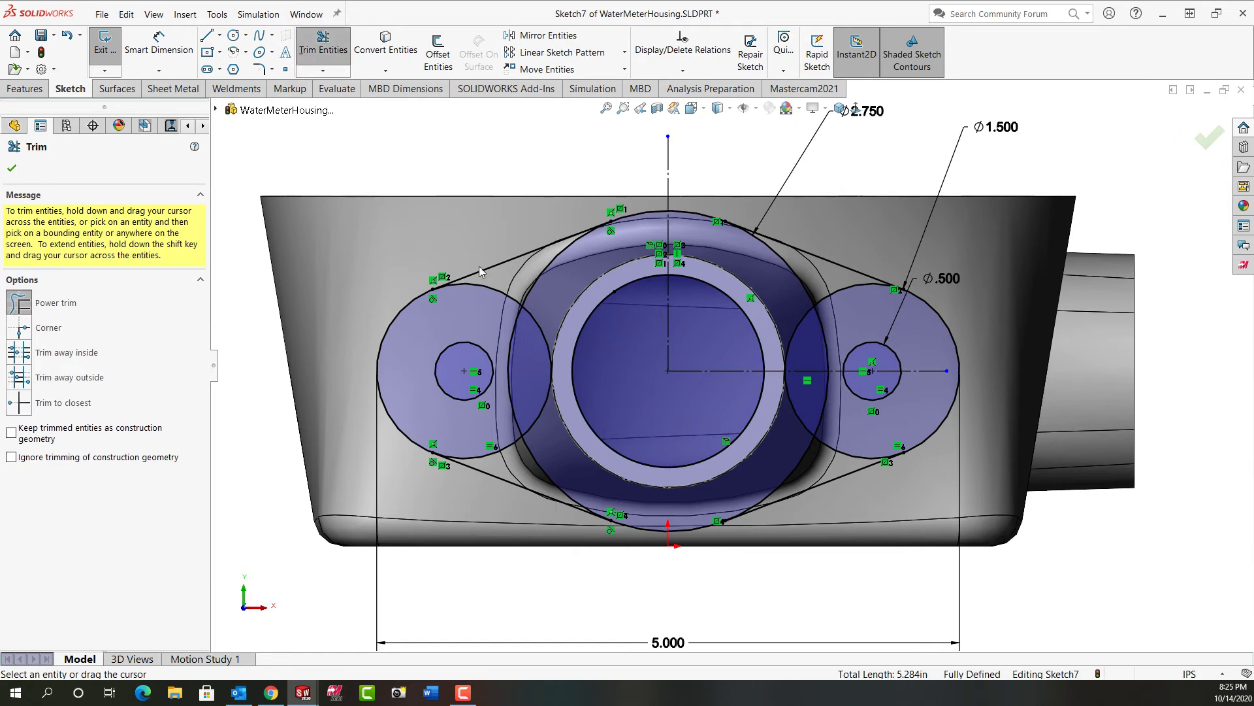
mouse_move(450, 308)
left_mouse_down()
mouse_move(544, 278)
mouse_move(541, 337)
mouse_move(507, 403)
mouse_move(507, 457)
mouse_move(549, 454)
mouse_move(526, 419)
left_mouse_up()
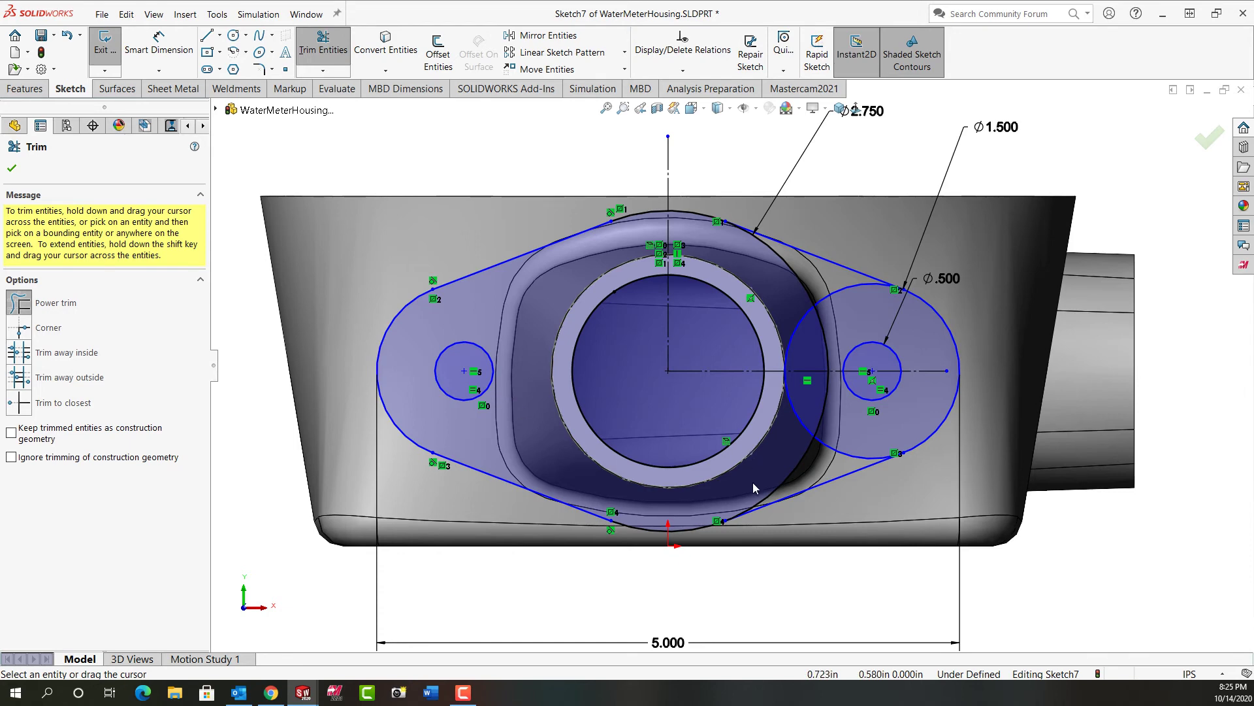
mouse_move(753, 484)
left_mouse_down()
mouse_move(835, 455)
mouse_move(831, 413)
mouse_move(803, 409)
left_mouse_up()
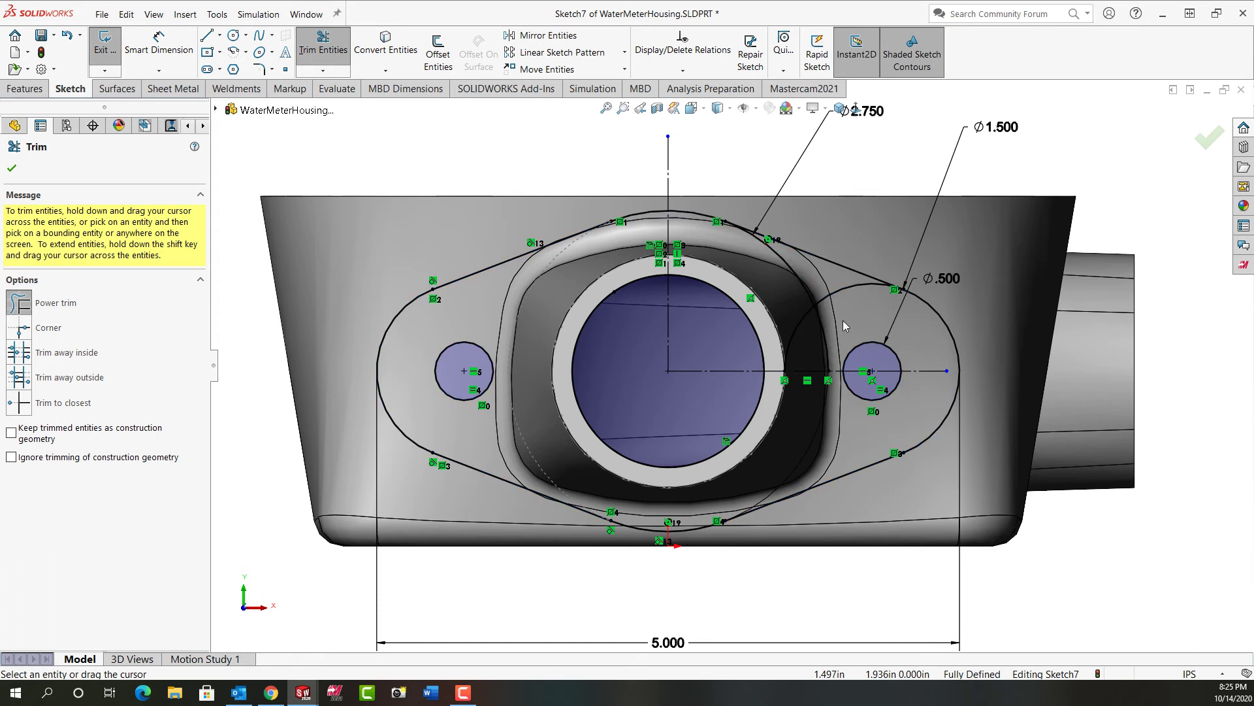
mouse_move(843, 324)
left_mouse_down()
mouse_move(803, 326)
mouse_move(848, 295)
mouse_move(800, 305)
left_mouse_up()
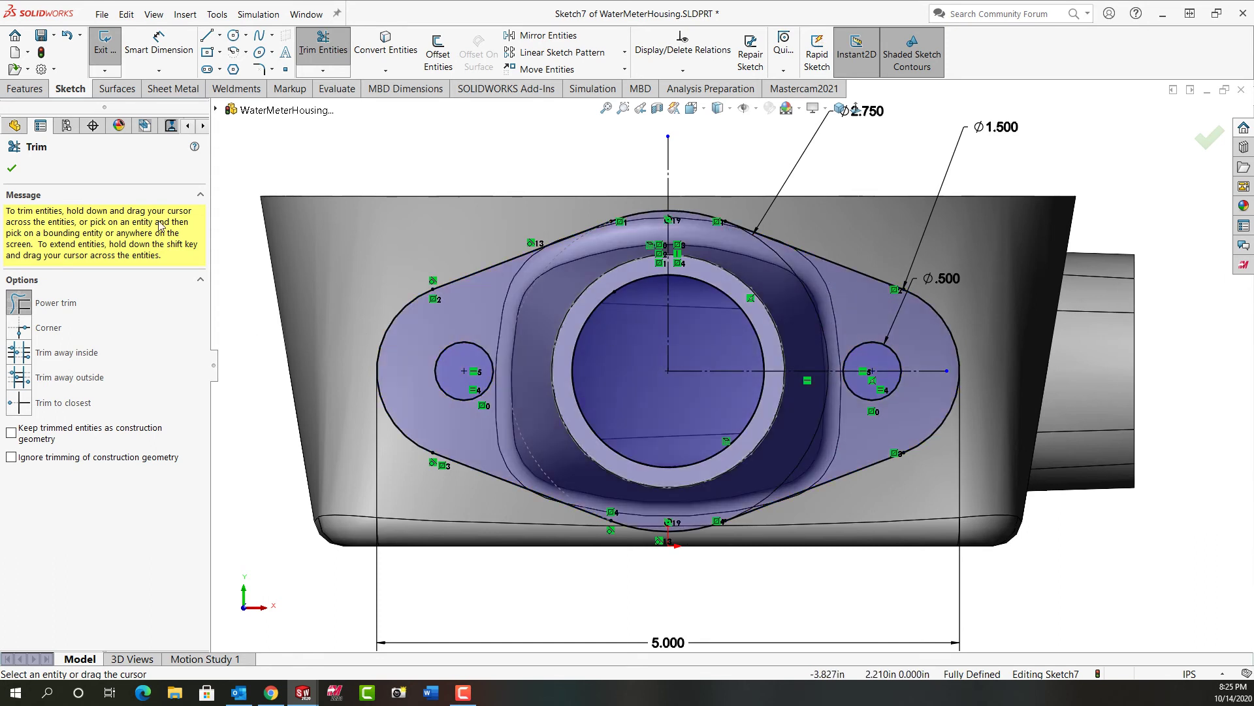
left_click(14, 125)
key("Escape")
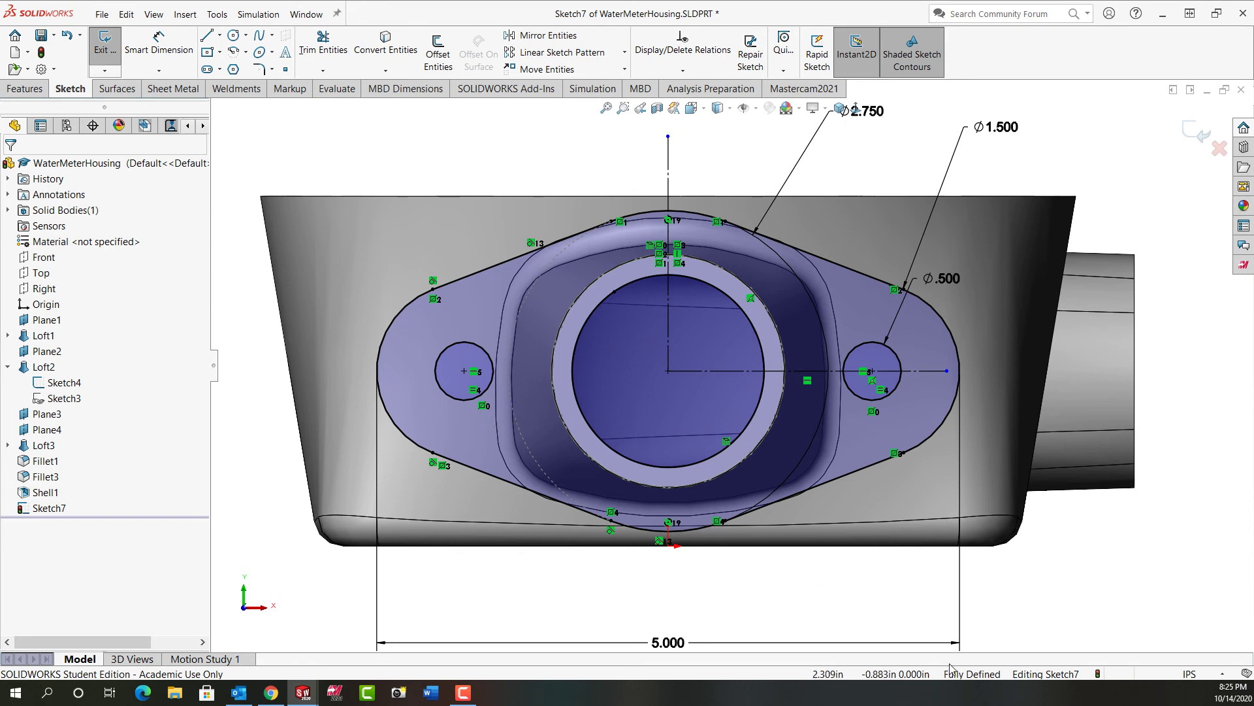
mouse_move(927, 124)
middle_mouse_down()
mouse_move(802, 205)
mouse_move(843, 138)
middle_mouse_up()
Fit the housing in view and exit the flange outline sketch.
key("f")
right_click(844, 137)
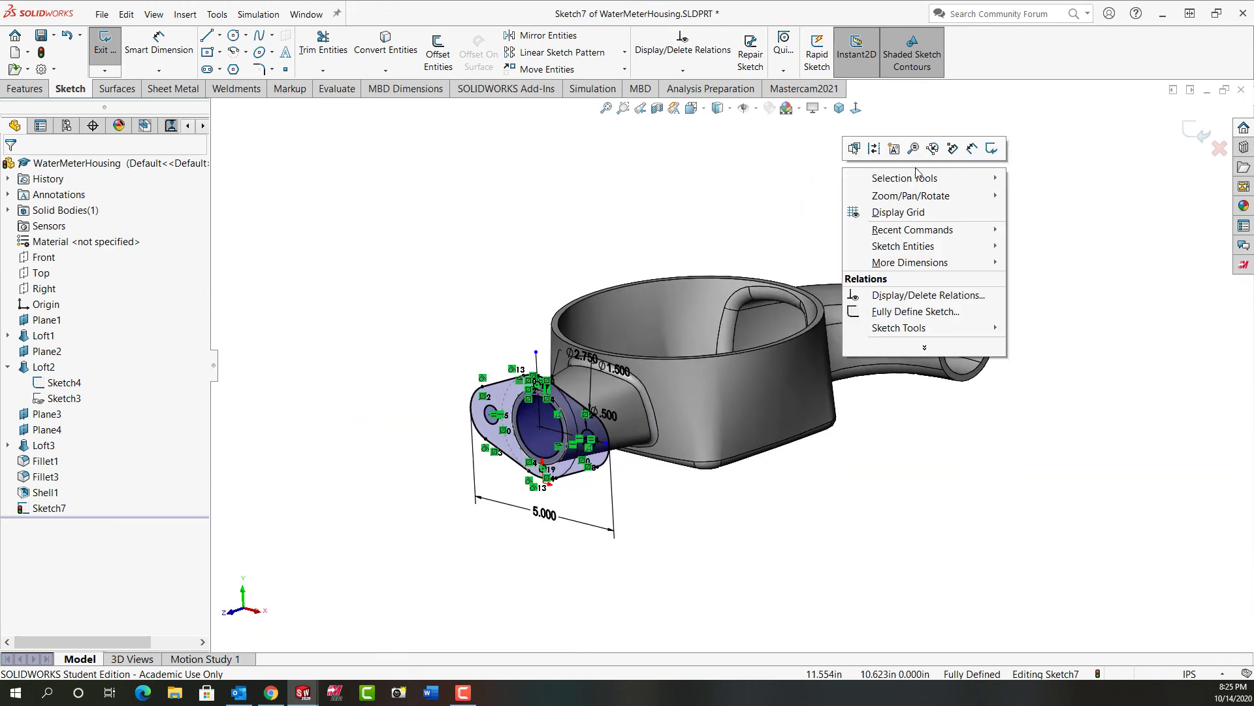
left_click(994, 146)
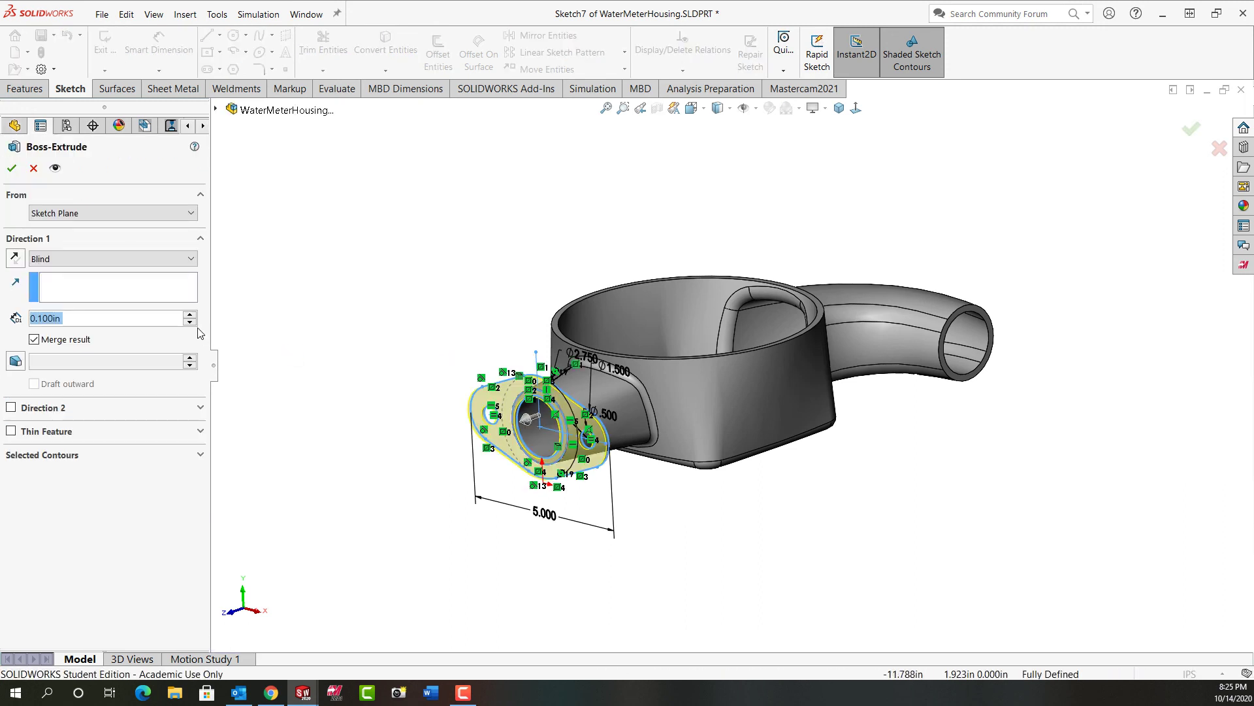
Extrude the flange outline Blind to a 0.5 in depth from the inlet face.
key("BackSpace")
type("0.5")
key("Return")
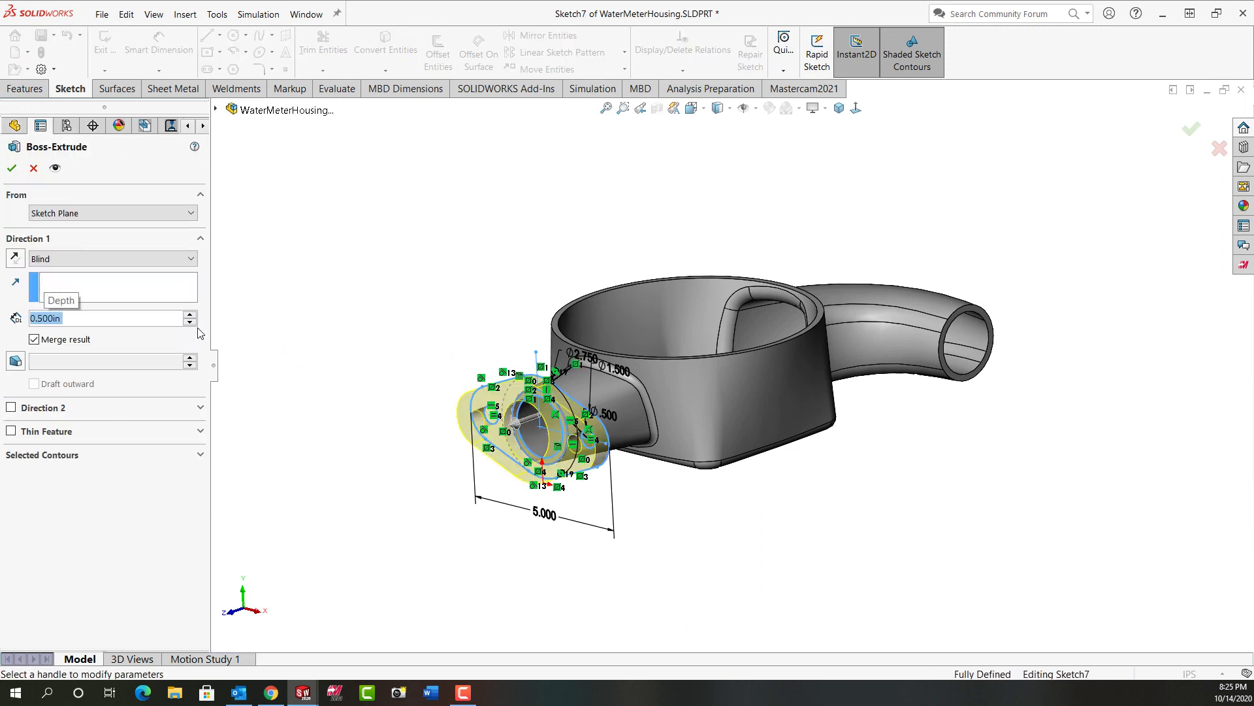
mouse_move(408, 314)
middle_mouse_down()
mouse_move(442, 280)
mouse_move(403, 305)
middle_mouse_up()
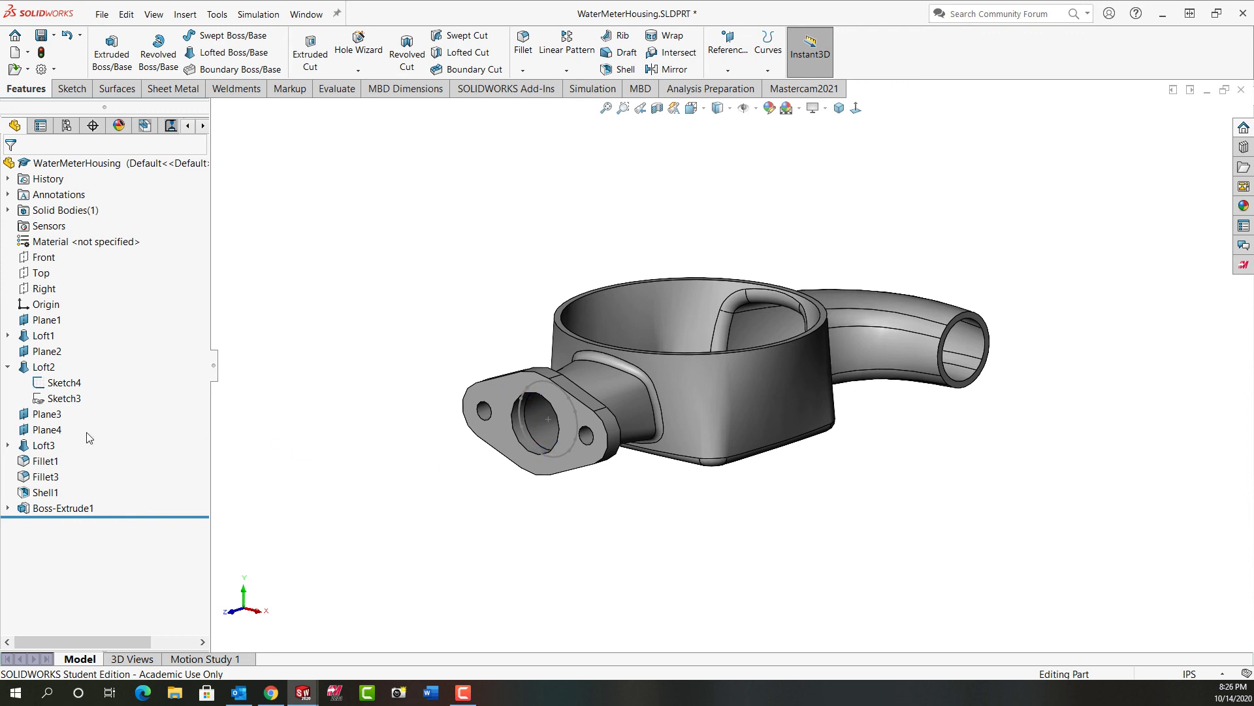
Hide Sketch4 from the FeatureManager tree to clear its geometry from the housing.
left_click(64, 384)
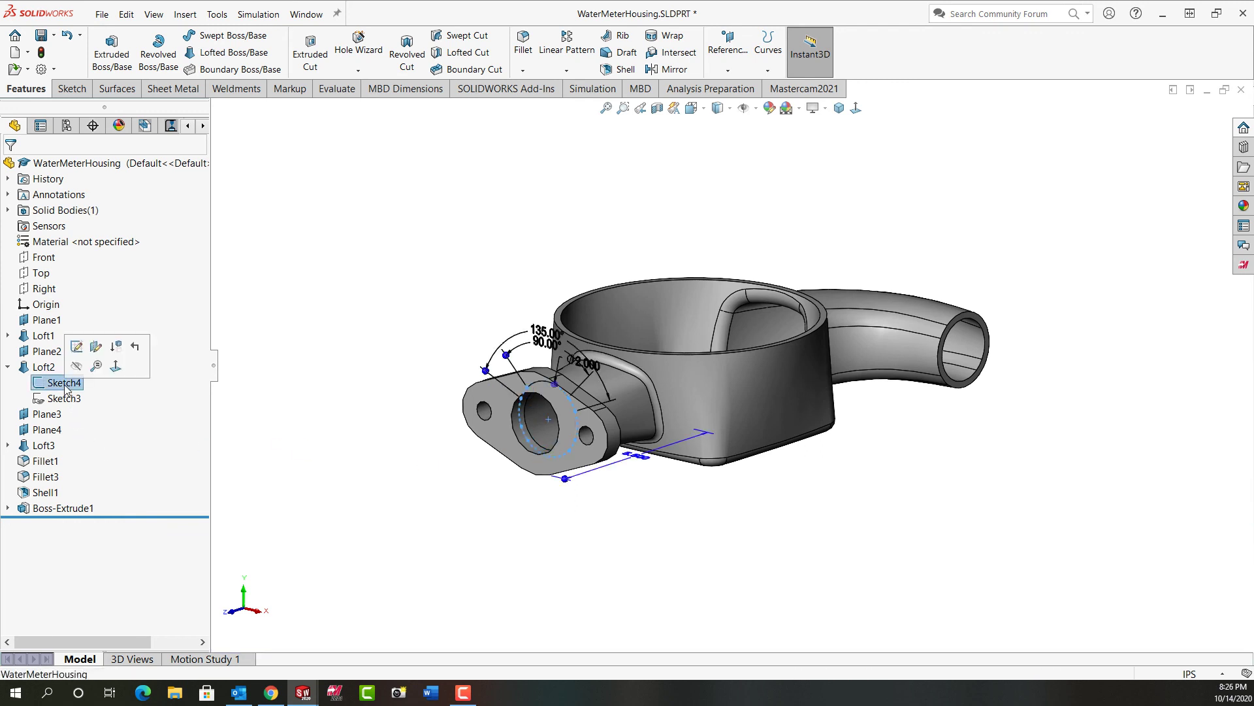
left_click(77, 367)
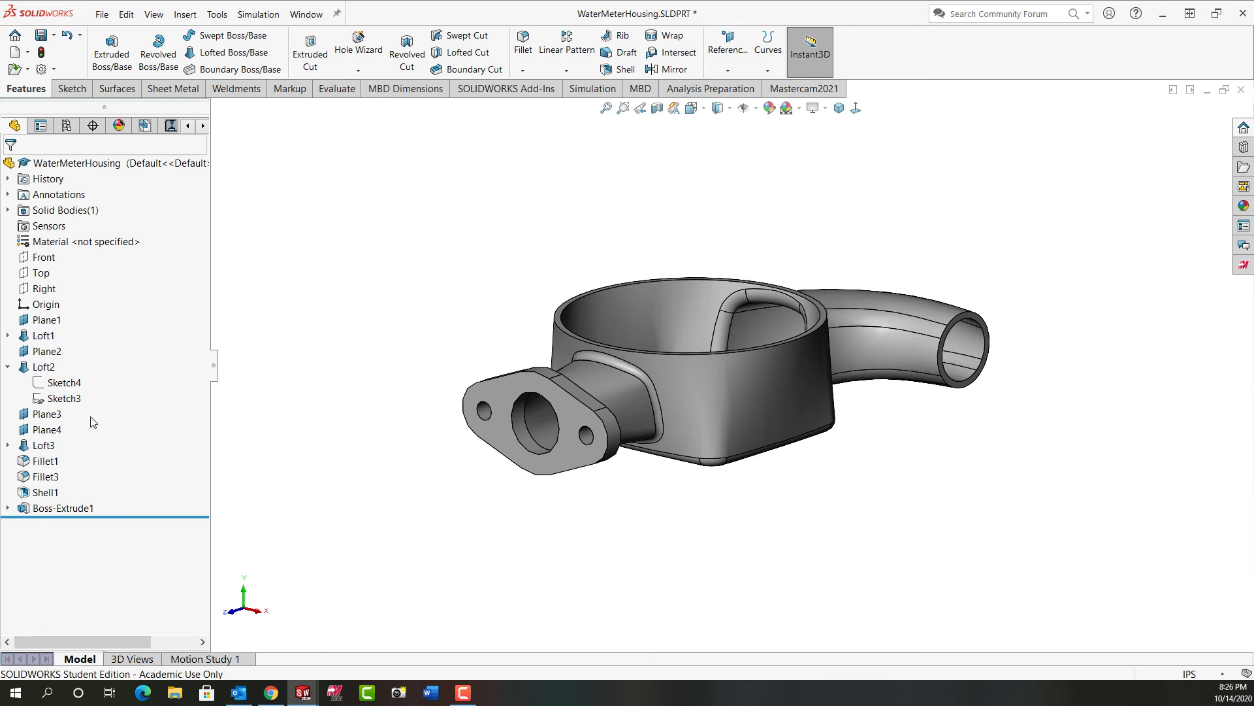